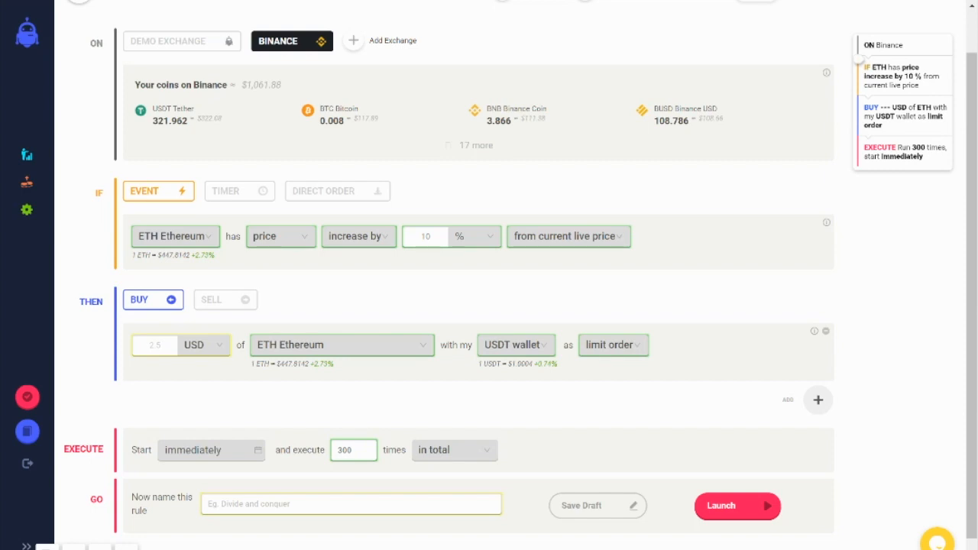
Step: Add an operator block below the buy ETH action
click(820, 402)
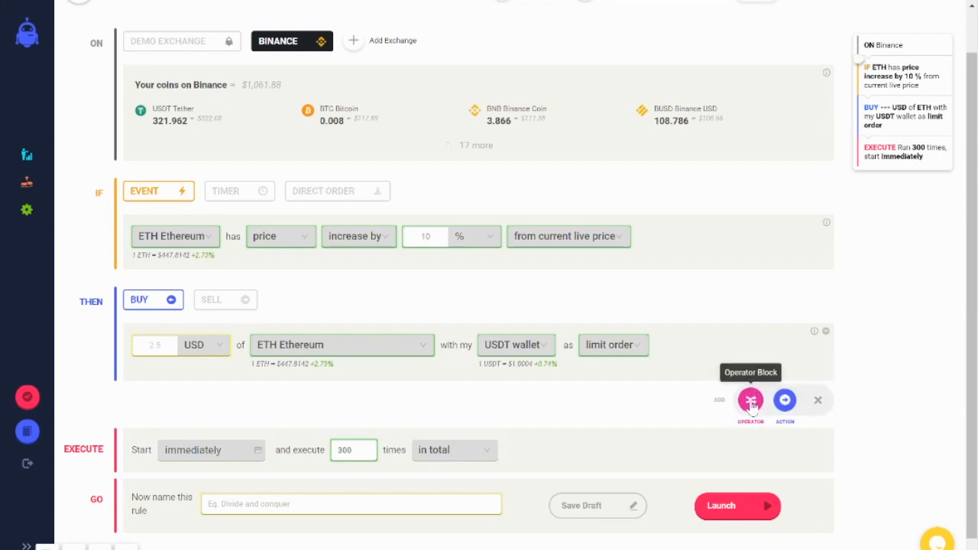
click(747, 403)
scroll(753, 408, down, 2)
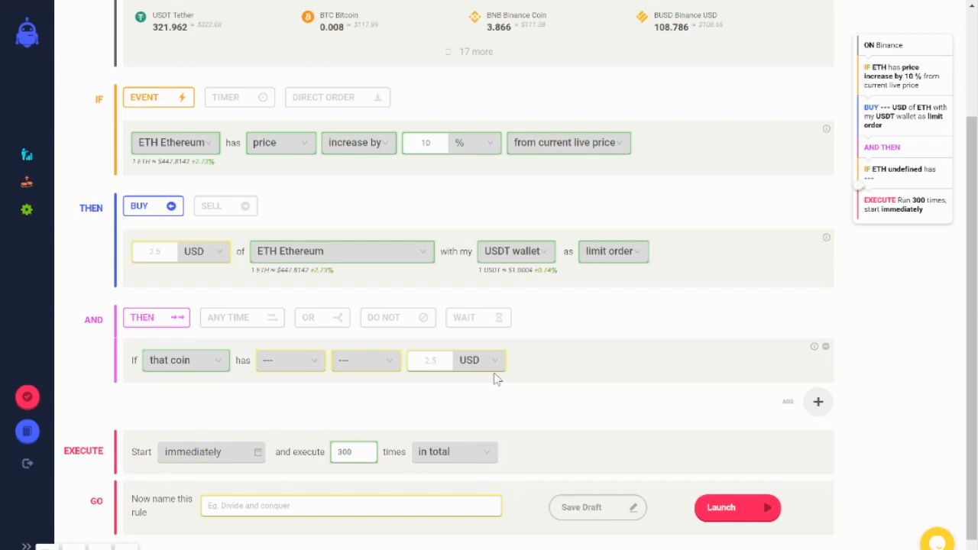
Step: Try the Any Time option on the operator block and switch it back to Then
click(242, 318)
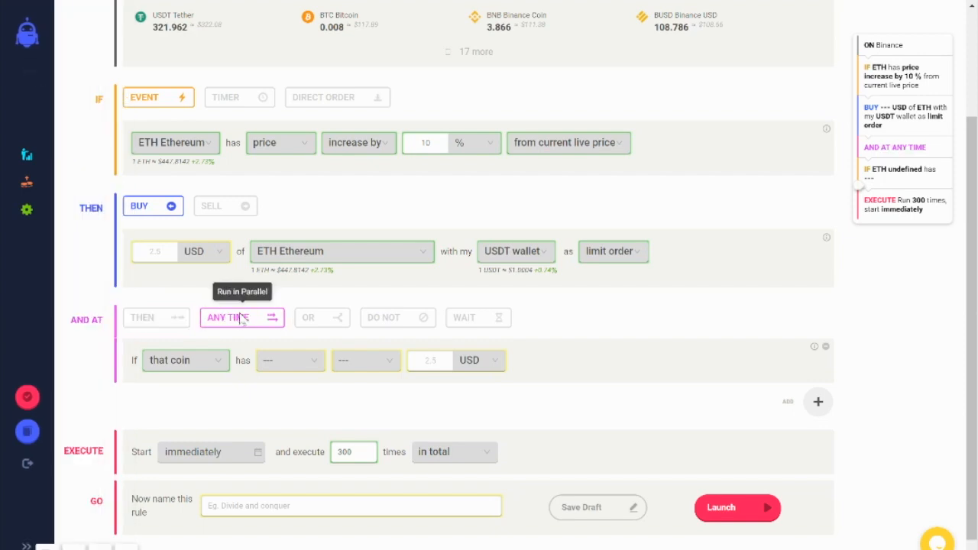
click(160, 319)
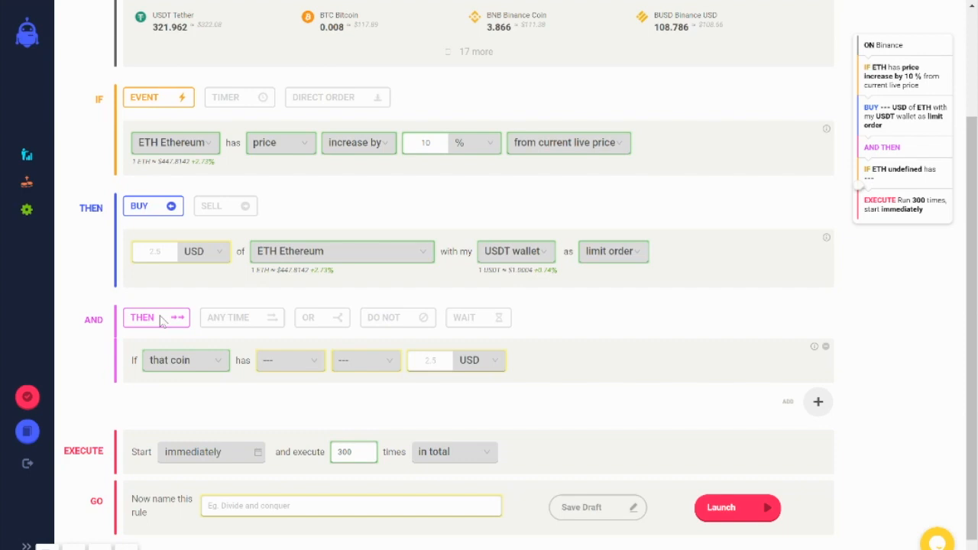
click(233, 320)
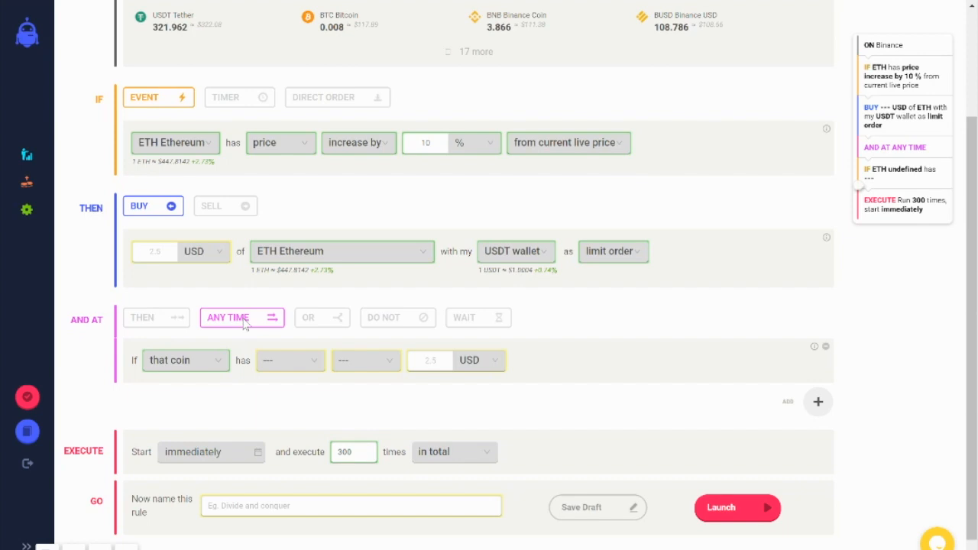
click(168, 323)
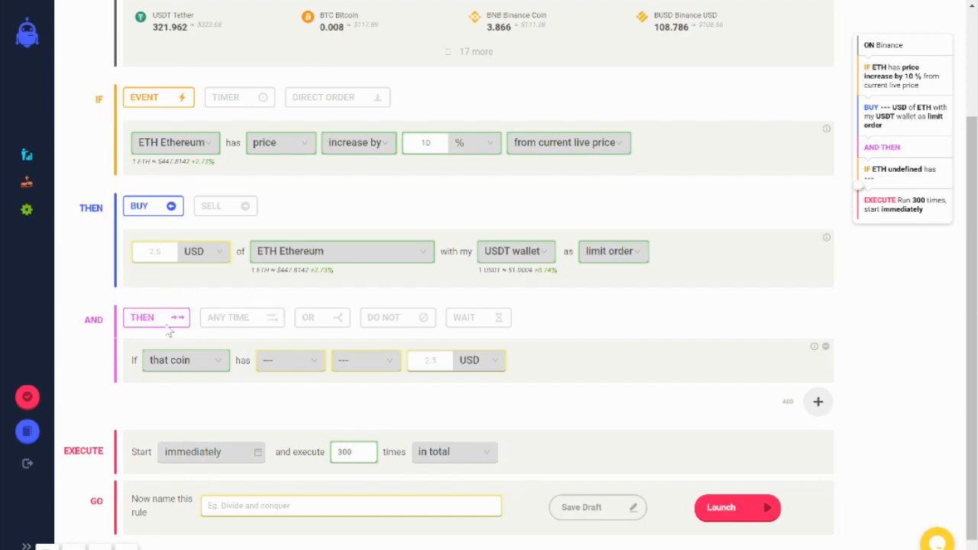
Step: Add a second buy action block below the operator's condition
click(819, 402)
click(782, 402)
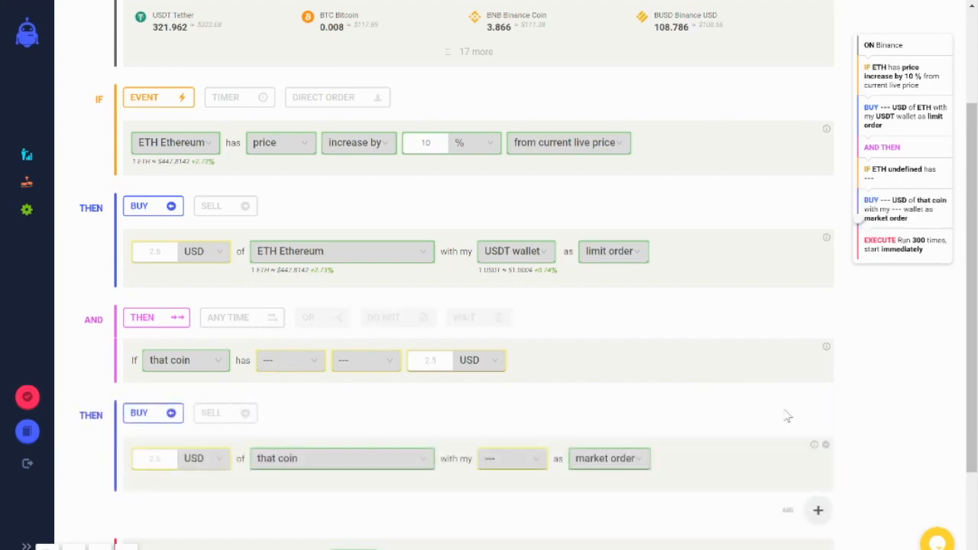
Step: Review all blocks of the rule, from the exchange selection to the execution and launch settings
scroll(787, 417, down, 1)
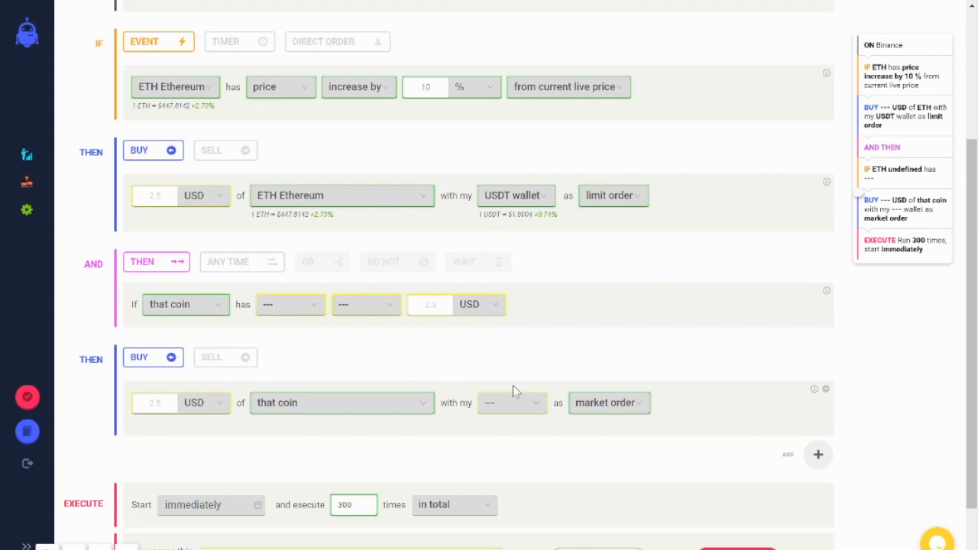
scroll(388, 317, up, 2)
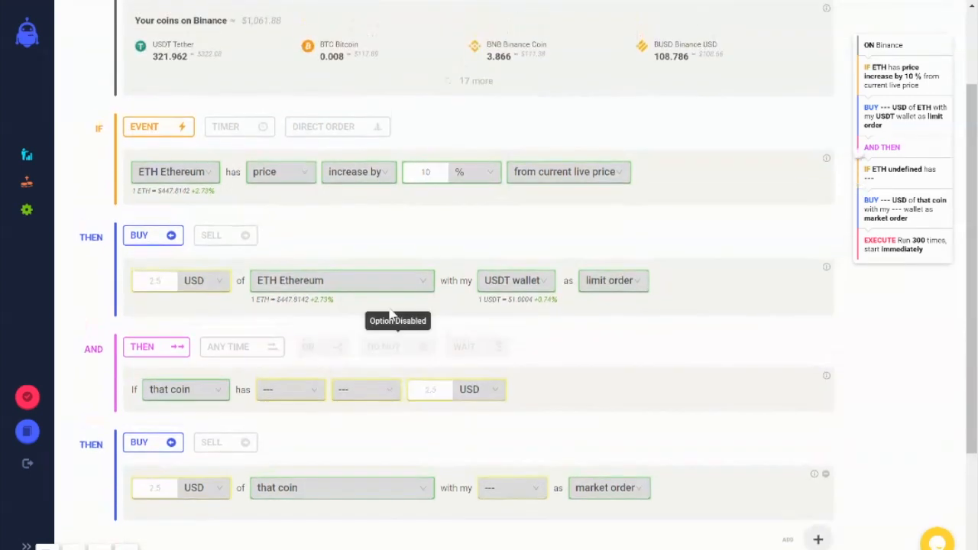
scroll(277, 366, down, 2)
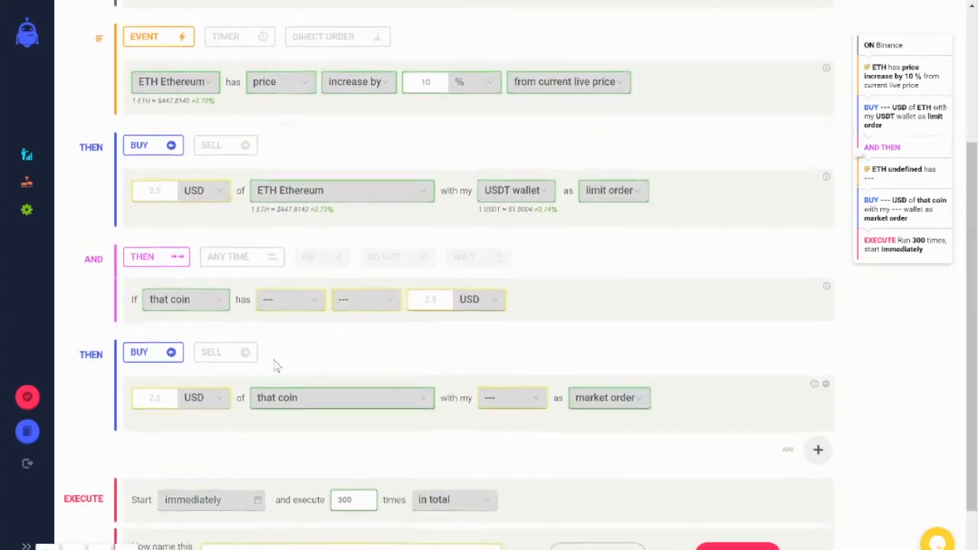
scroll(104, 191, up, 3)
scroll(105, 191, down, 3)
scroll(192, 408, down, 2)
scroll(193, 407, up, 5)
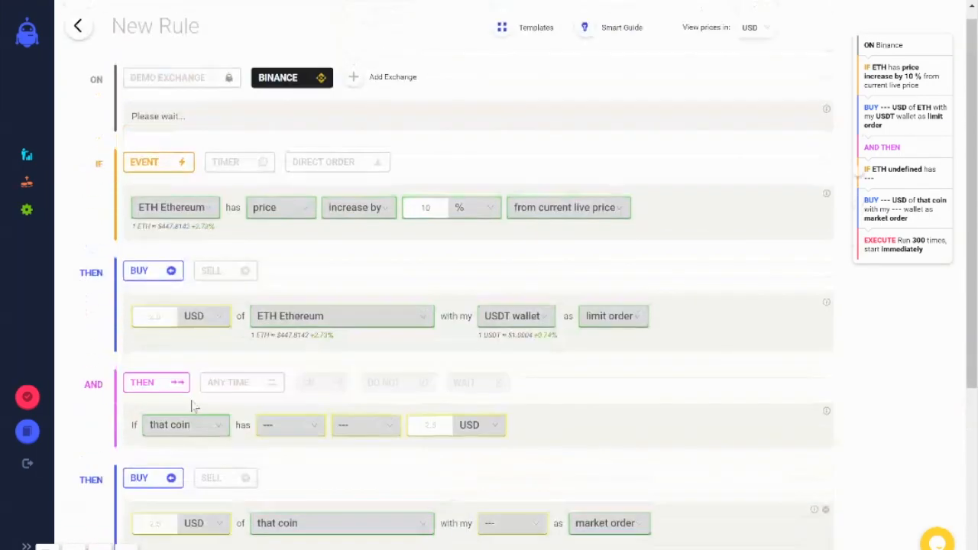
scroll(350, 497, down, 5)
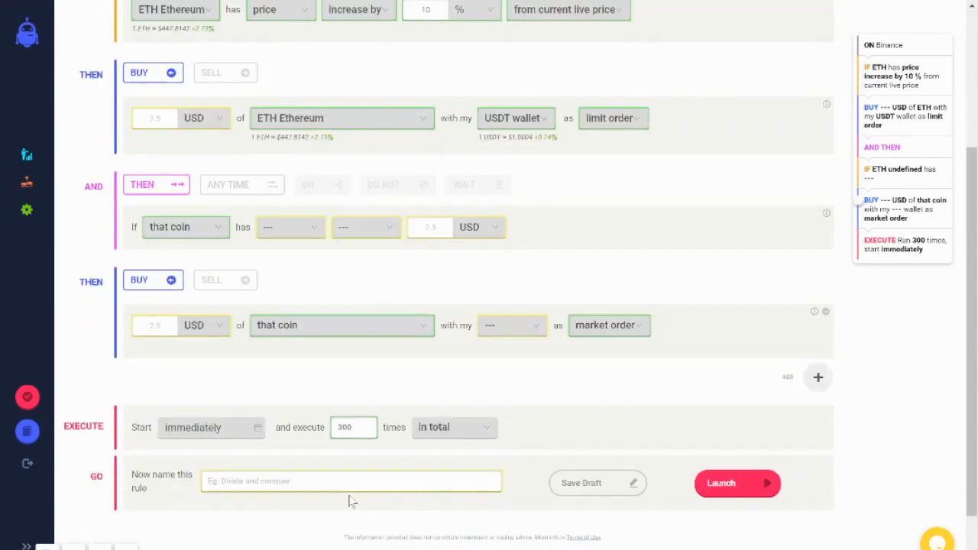
scroll(542, 400, up, 1)
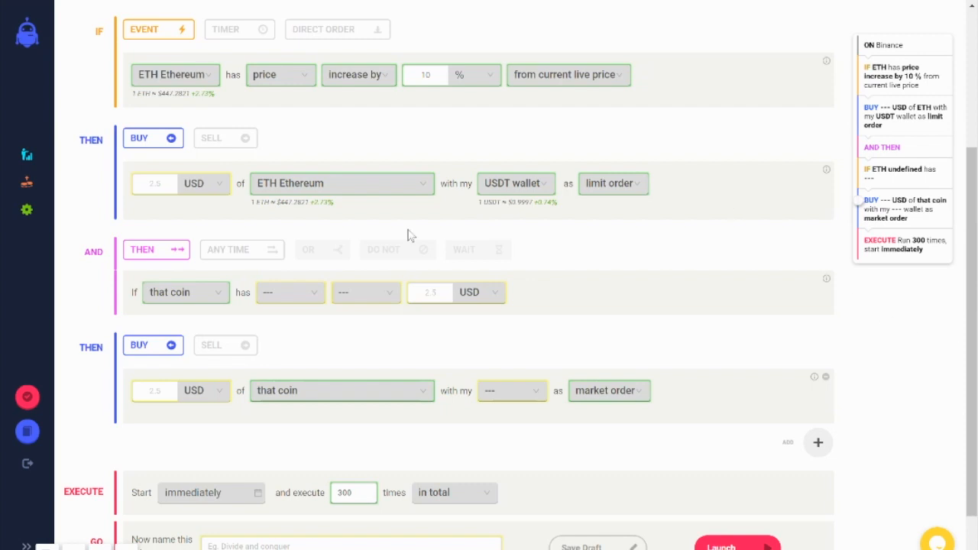
Step: Set the operator to Any Time and limit the rule's execution to not more than once every 1 day
click(236, 257)
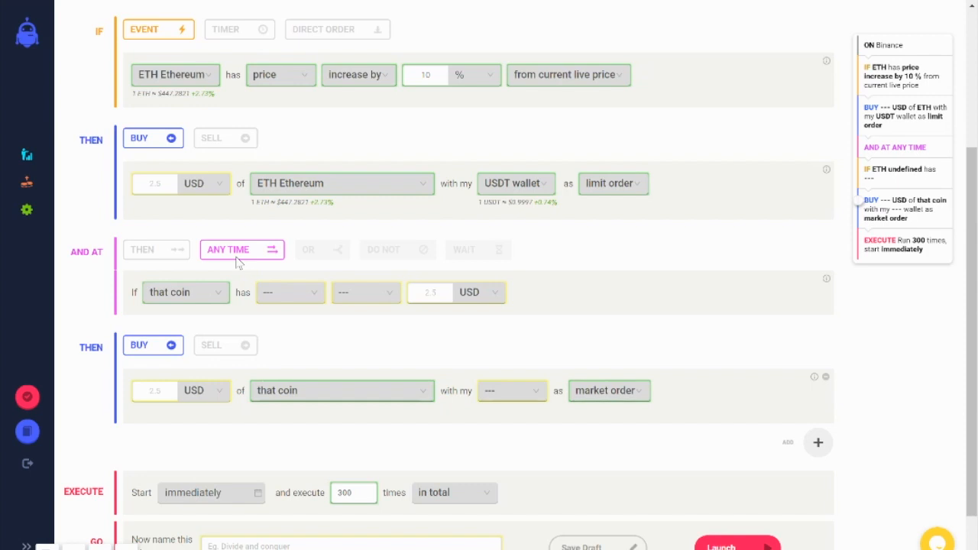
scroll(237, 261, down, 2)
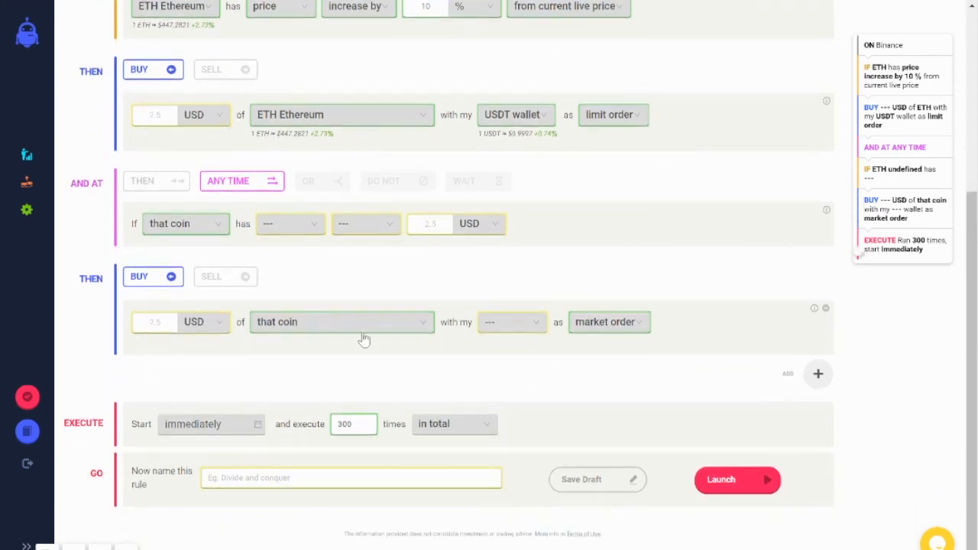
click(450, 428)
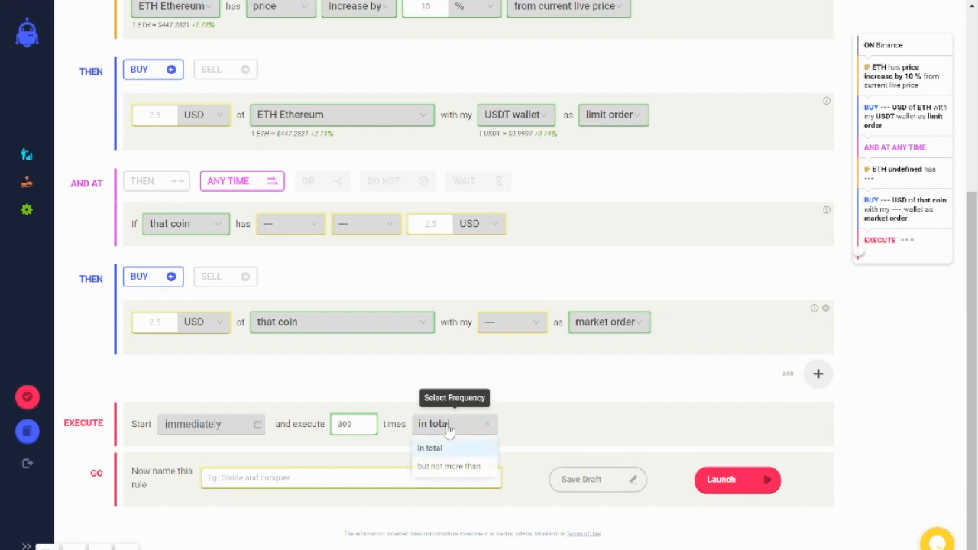
click(468, 476)
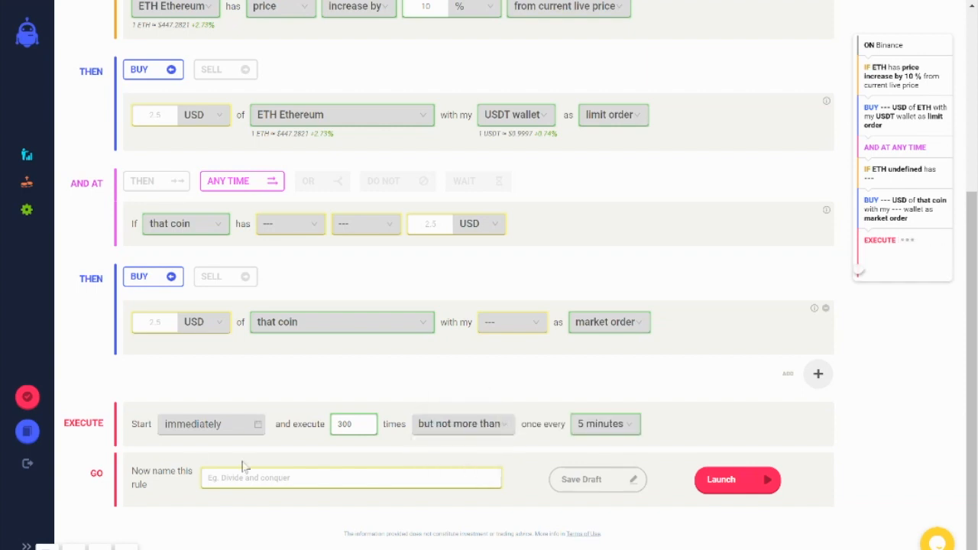
click(625, 428)
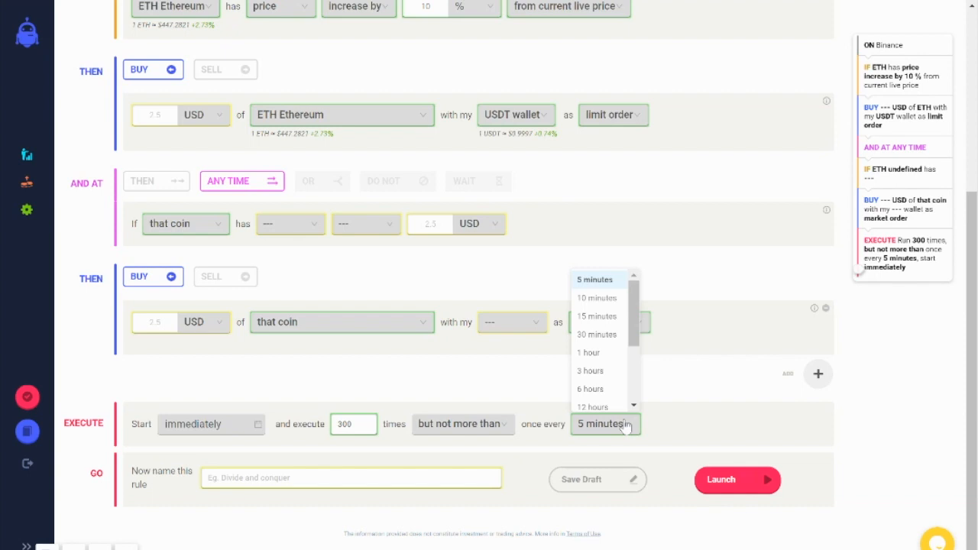
scroll(603, 369, down, 1)
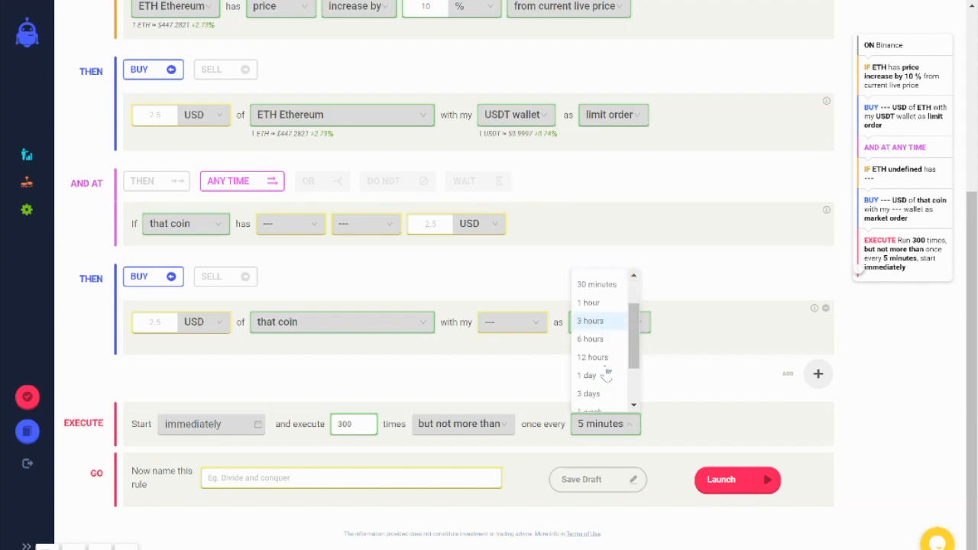
click(600, 374)
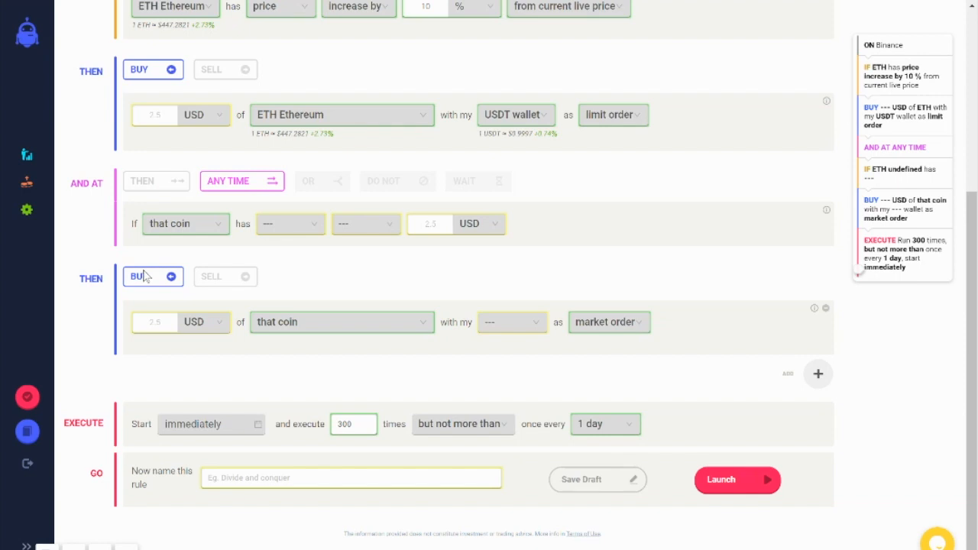
Step: Open the account settings and set the market cap below which coins are not bought to 50 mln
mouse_move(49, 212)
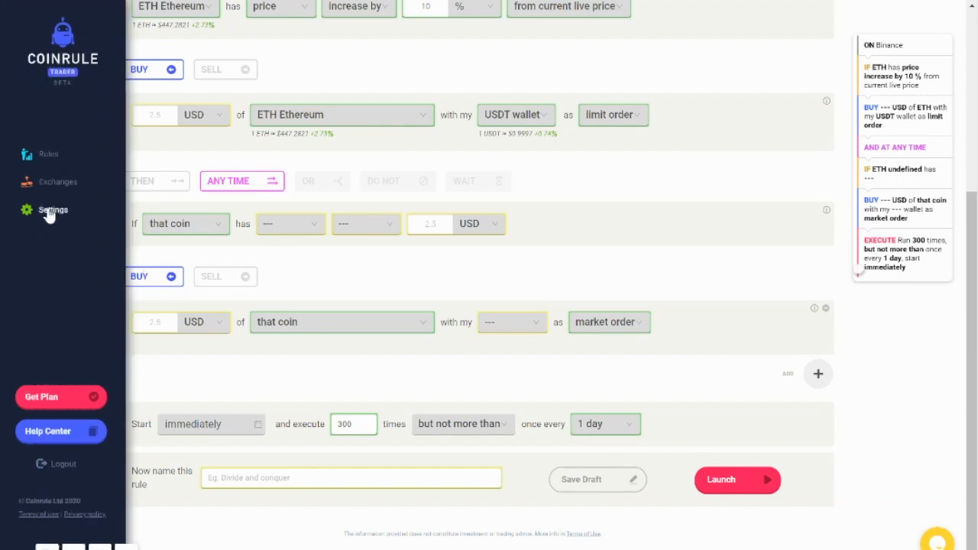
click(48, 212)
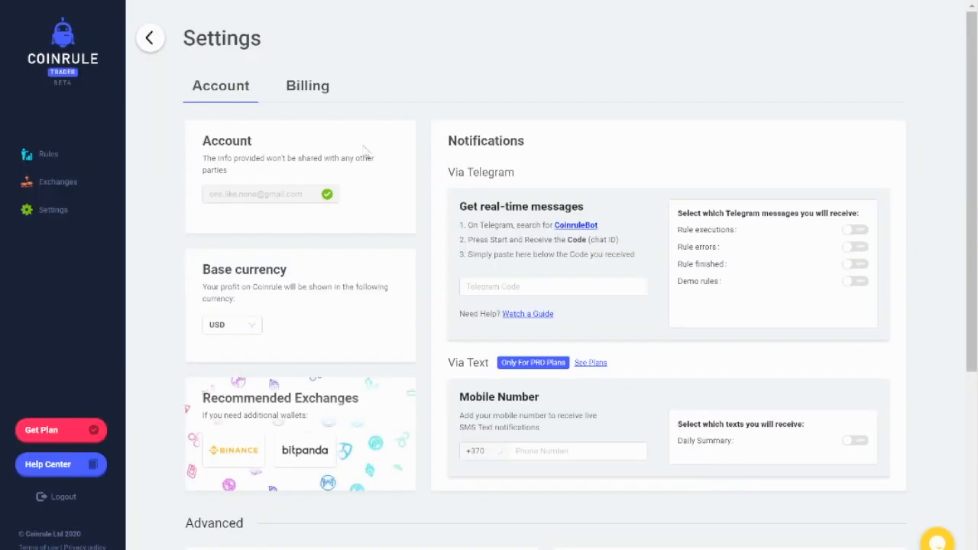
scroll(411, 211, down, 4)
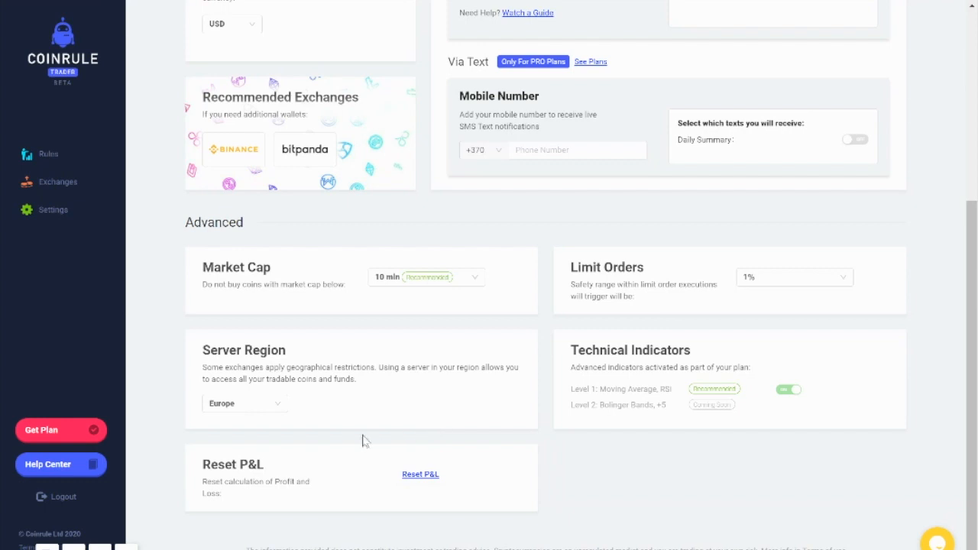
click(415, 280)
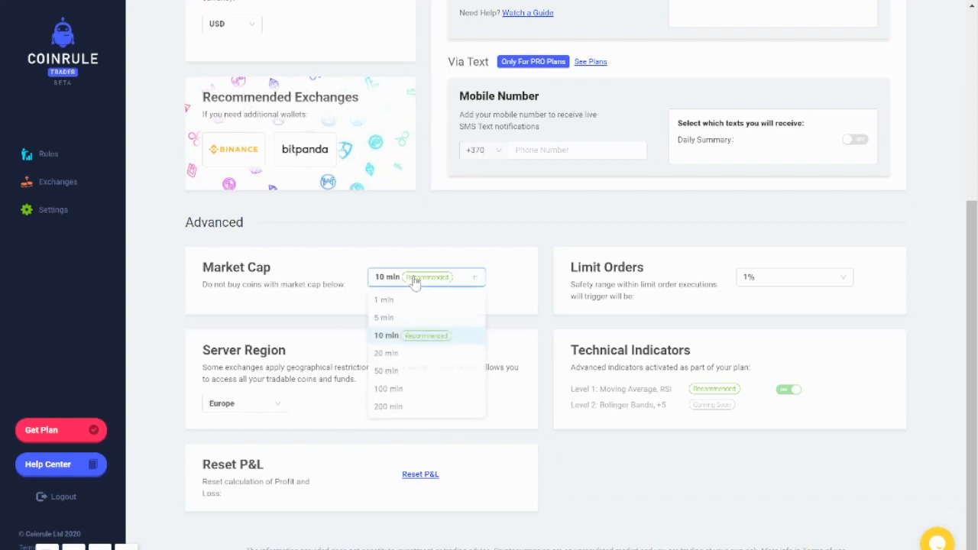
click(394, 373)
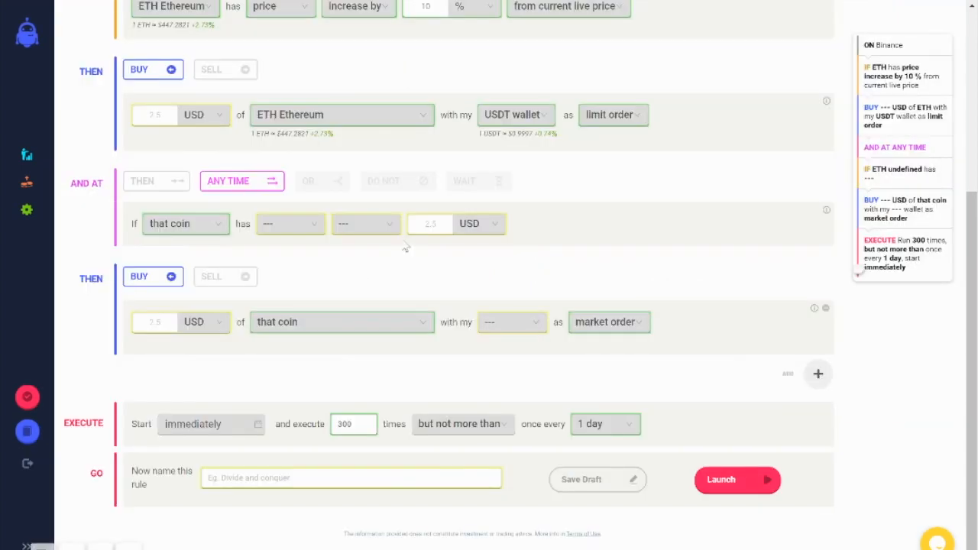
Step: Return to the new rule and examine the coin choices for the Any Time operator's condition
scroll(600, 273, up, 2)
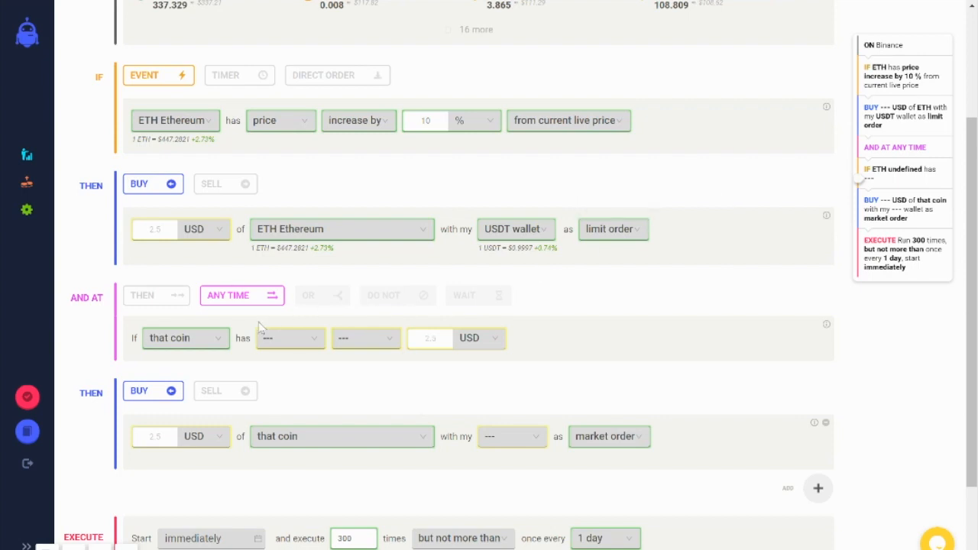
click(203, 344)
scroll(187, 412, down, 1)
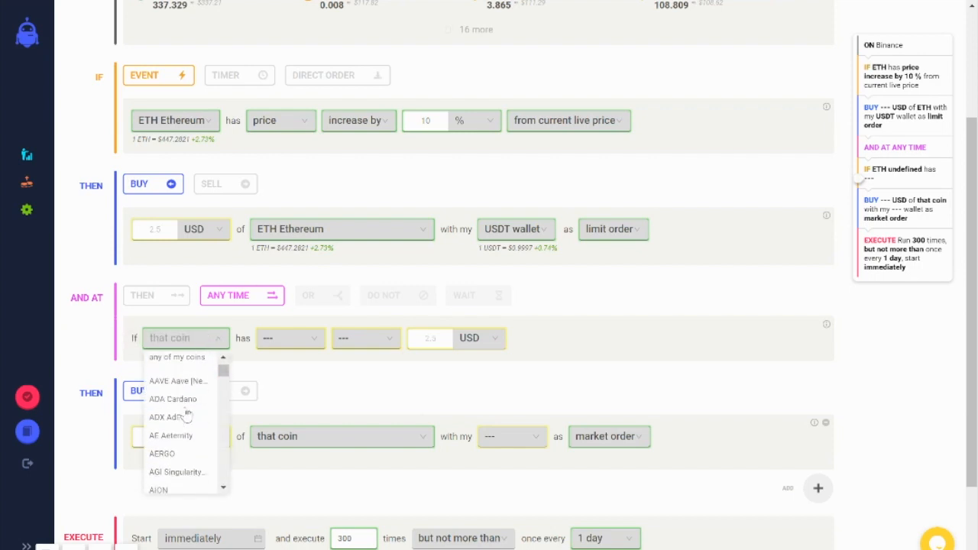
click(310, 344)
click(197, 340)
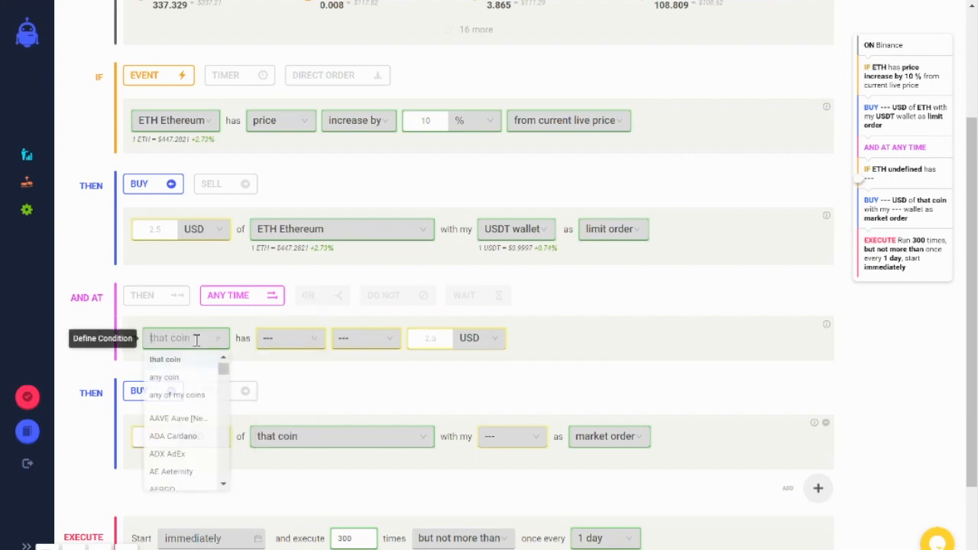
scroll(193, 401, up, 1)
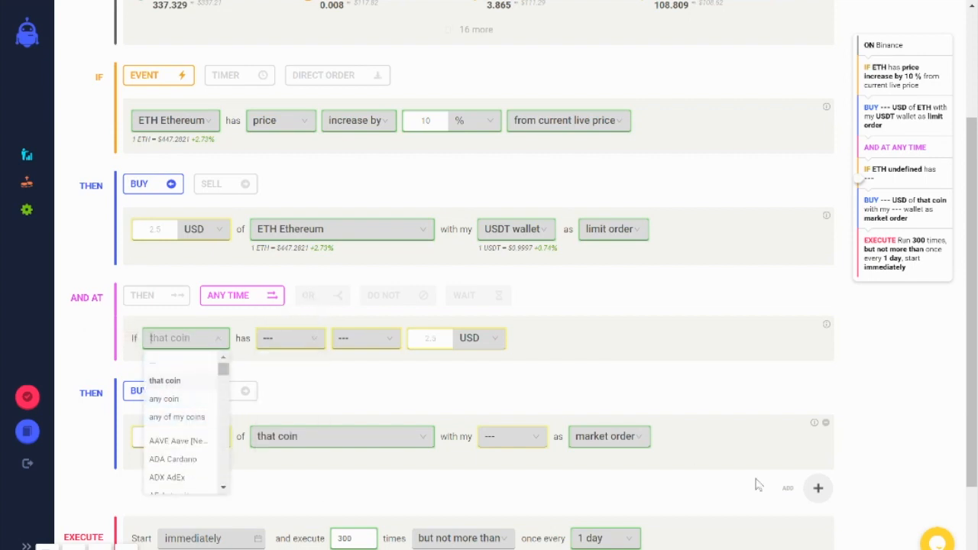
Step: Remove the second buy action block and switch the operator to Then
click(826, 422)
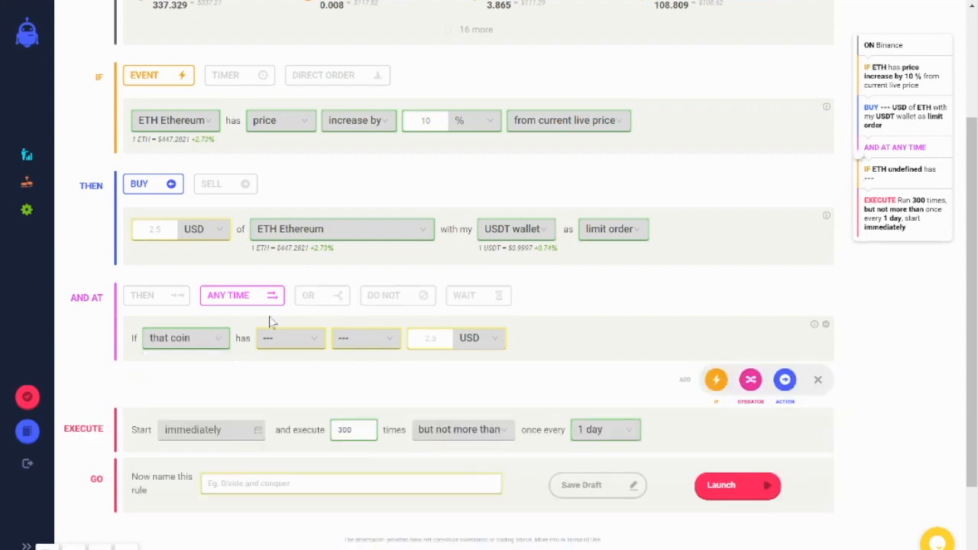
click(153, 298)
Step: Compare the condition's coin choices under the Then and Any Time operators, leaving Then selected
click(182, 347)
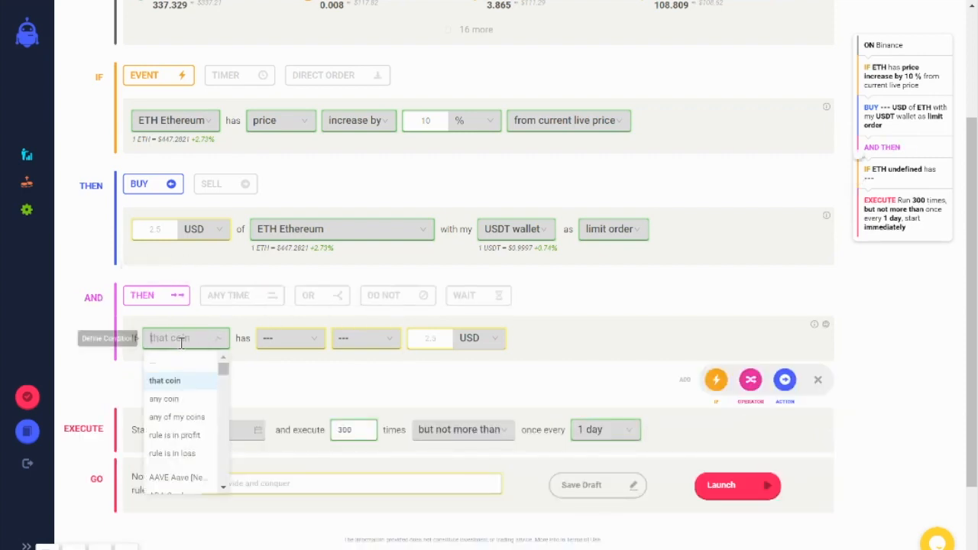
click(242, 297)
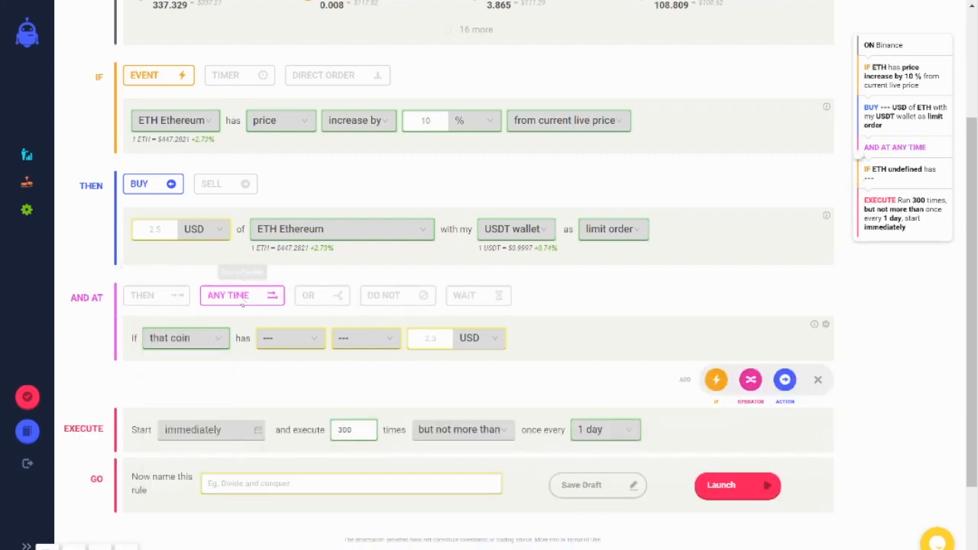
click(195, 336)
click(170, 298)
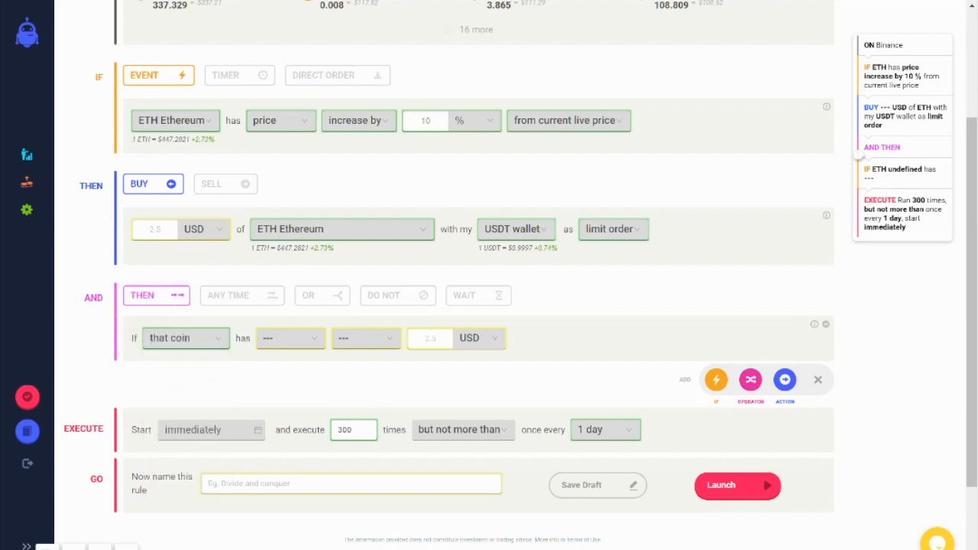
scroll(779, 273, up, 3)
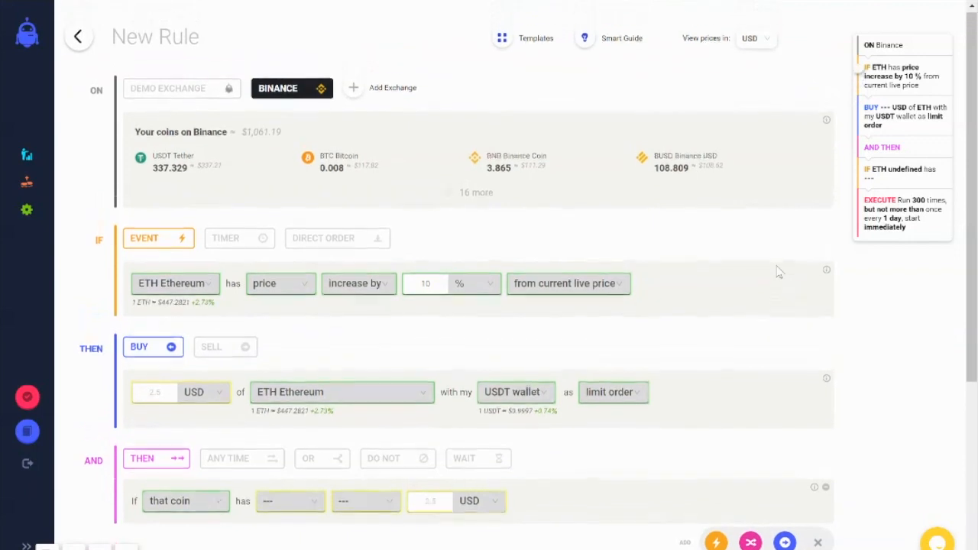
scroll(779, 273, down, 1)
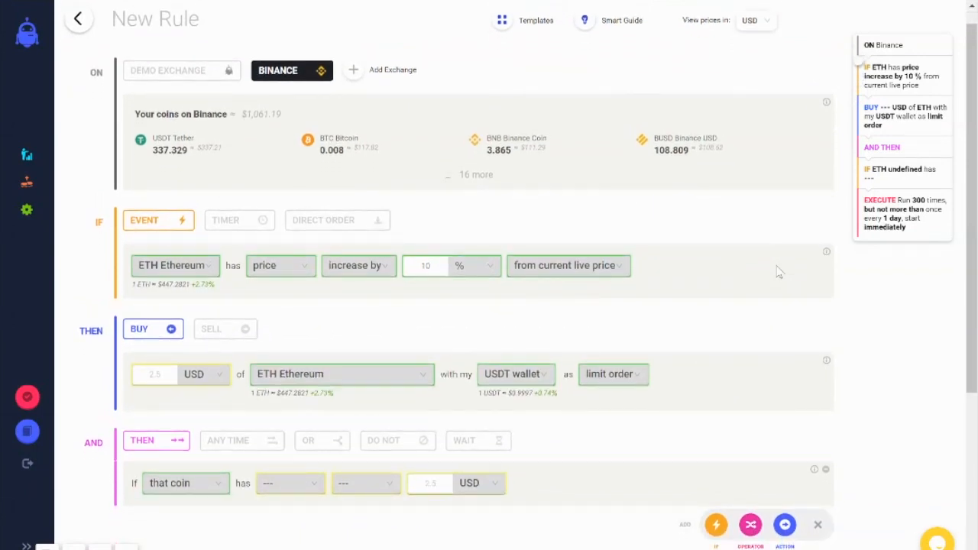
Step: Set the condition under the Then operator to rule is in profit by at least 1 %
scroll(779, 272, down, 1)
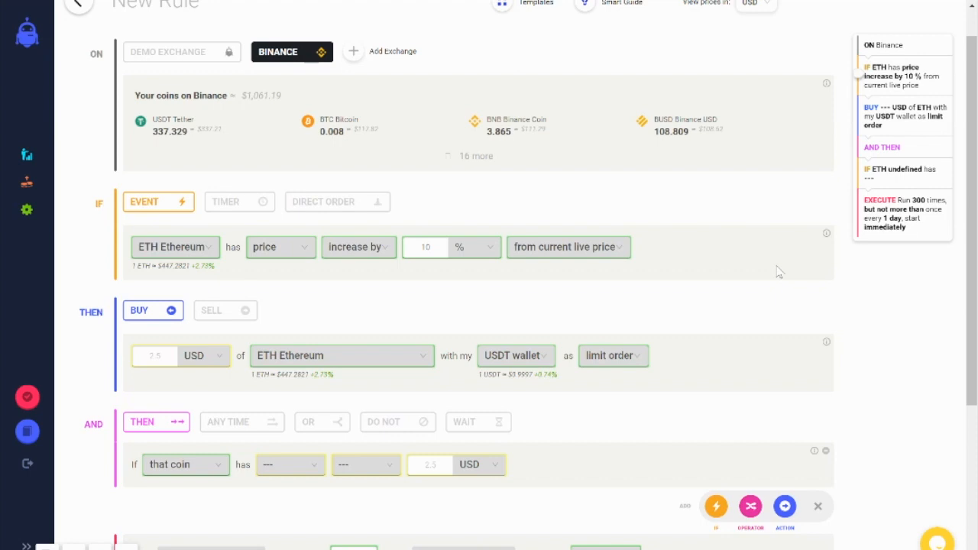
scroll(778, 271, down, 1)
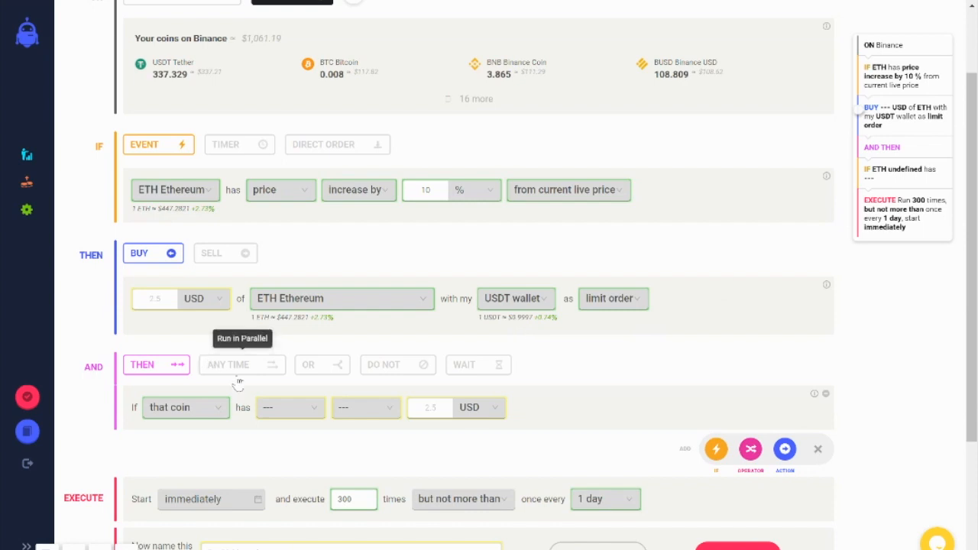
click(202, 413)
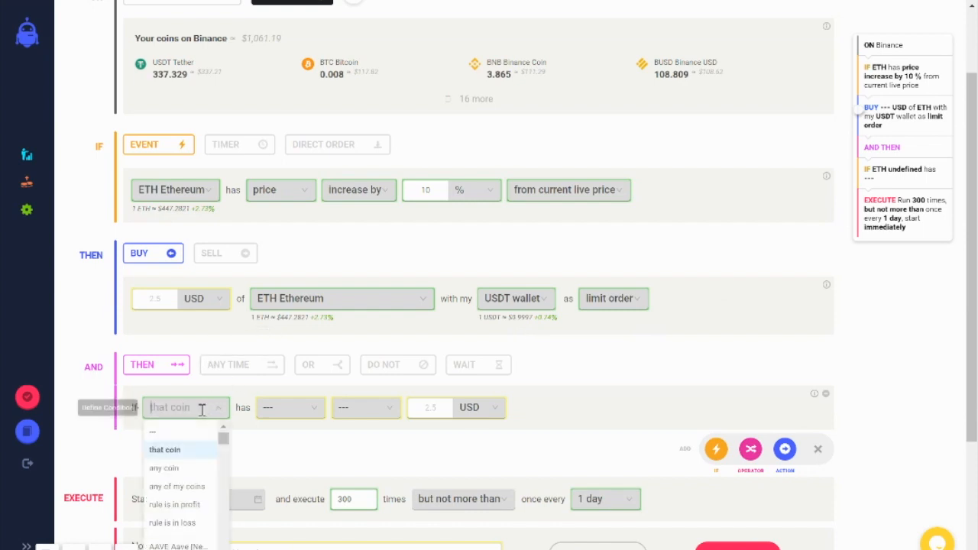
scroll(169, 366, down, 1)
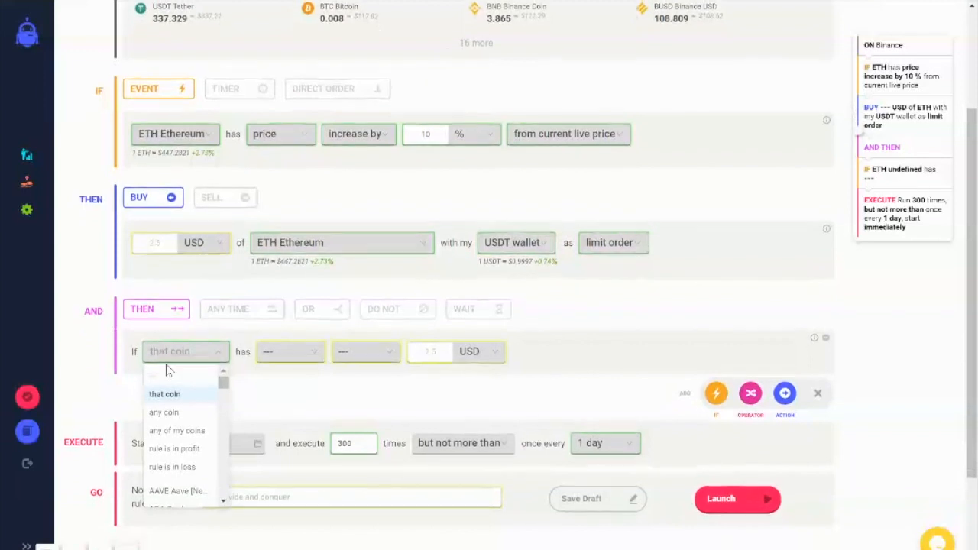
click(186, 447)
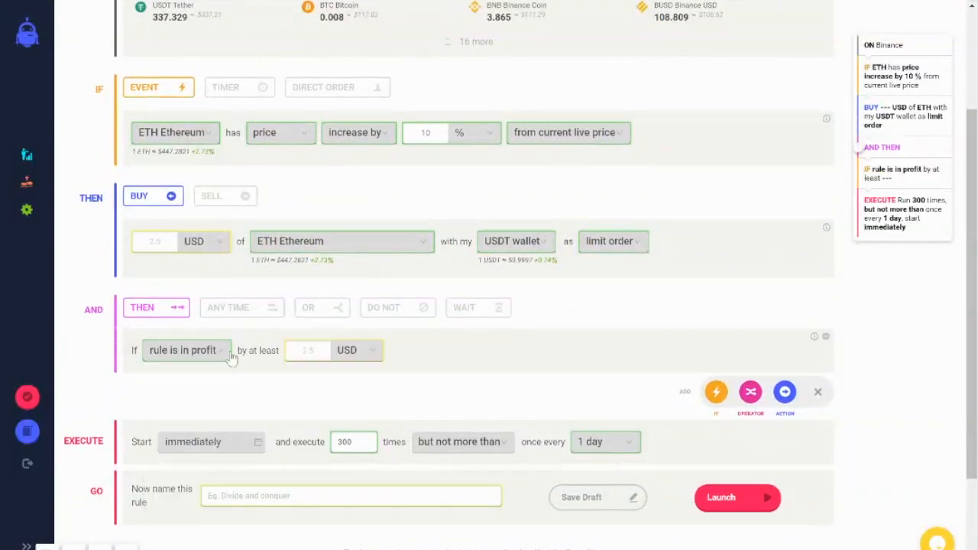
click(314, 350)
text(1)
click(356, 350)
click(340, 389)
Step: Add a sell action after the Then condition and change that condition to rule is in loss
click(785, 392)
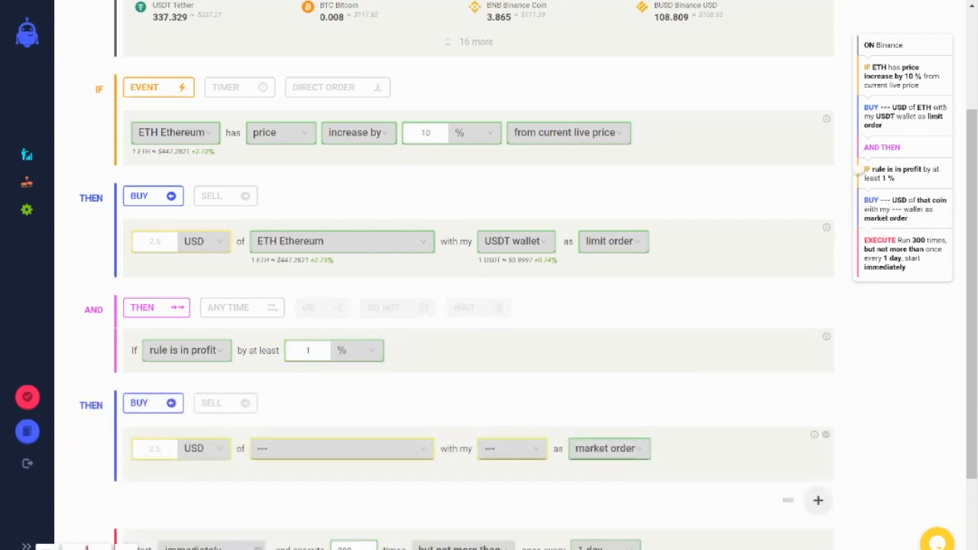
click(211, 403)
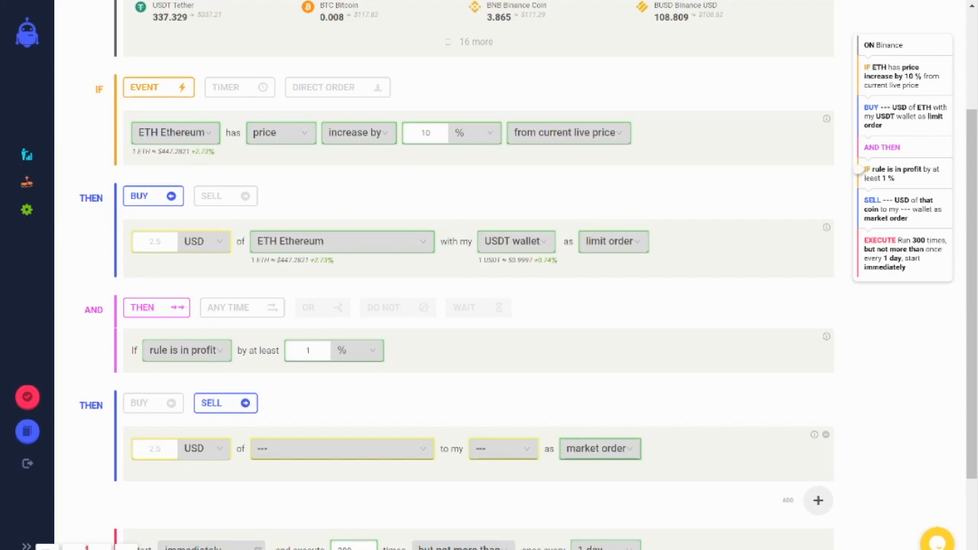
click(187, 350)
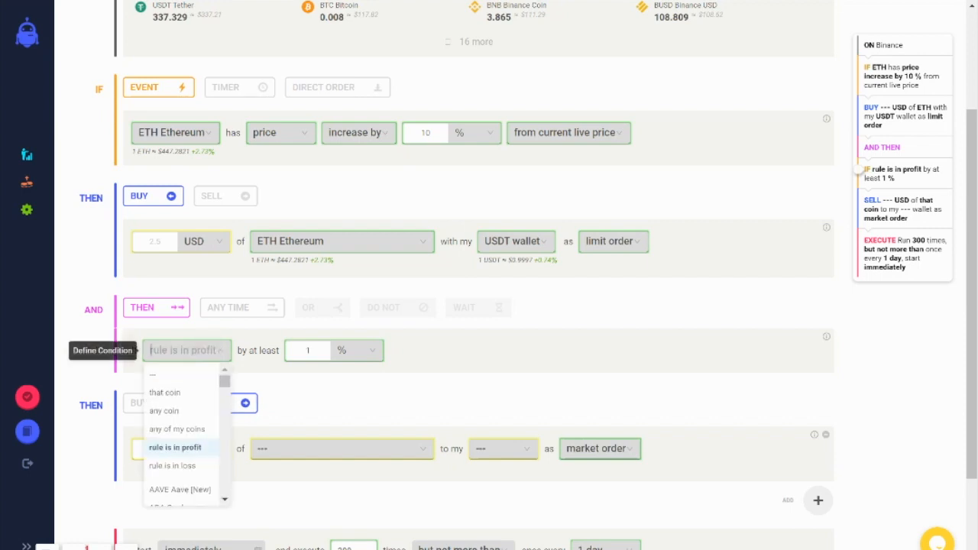
click(175, 463)
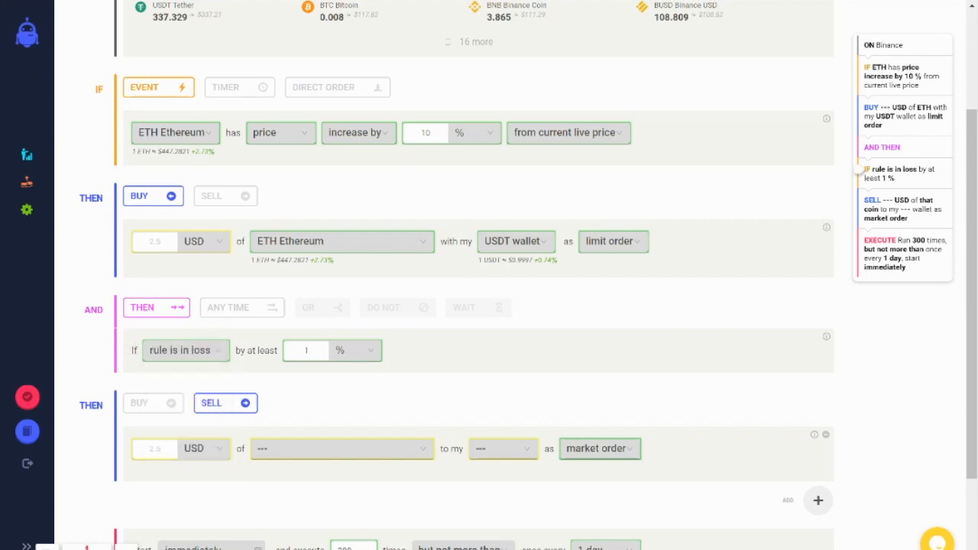
click(304, 352)
scroll(485, 369, down, 2)
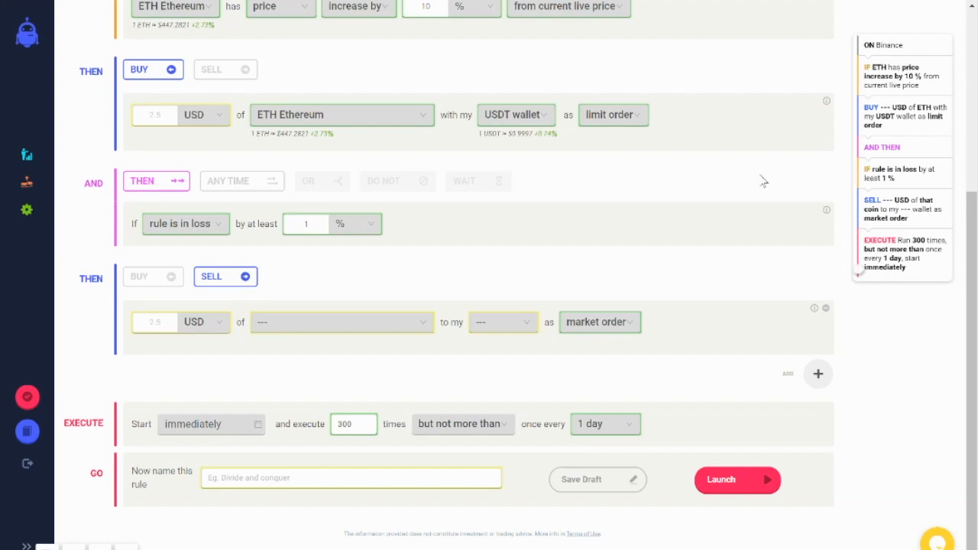
Step: Leave the new rule, examine the sequences and history of the Multi Time Frame Buy Low Sell High rule, and return to the rules list
scroll(763, 181, up, 1)
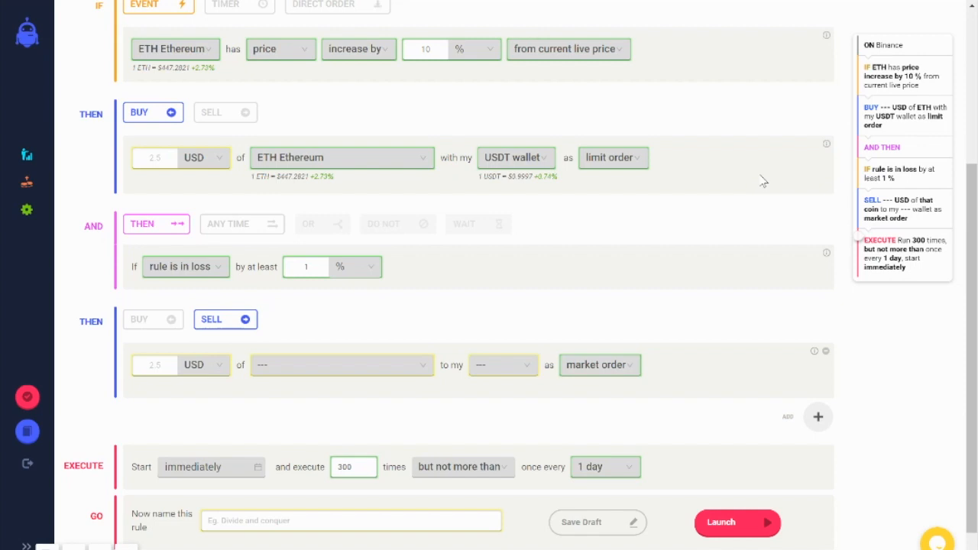
scroll(762, 181, up, 3)
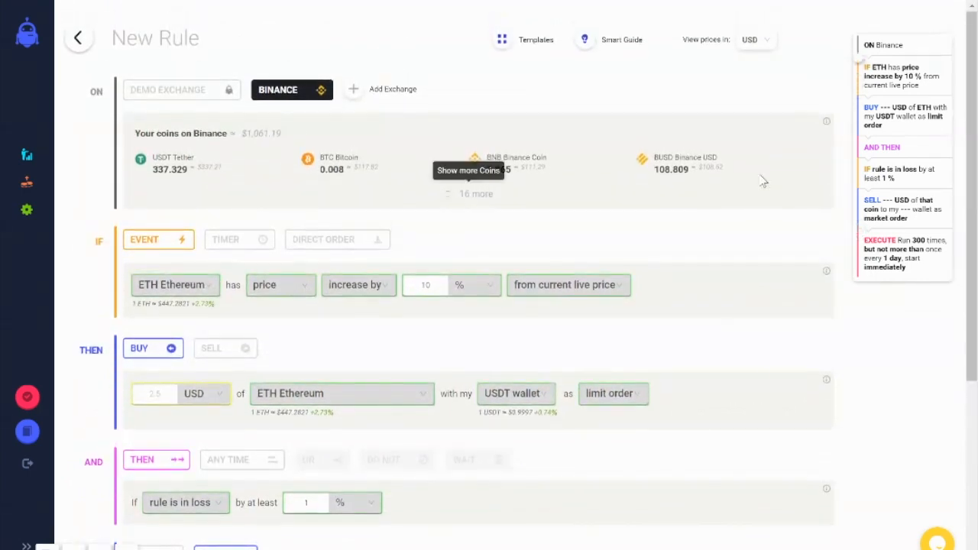
click(77, 37)
click(561, 66)
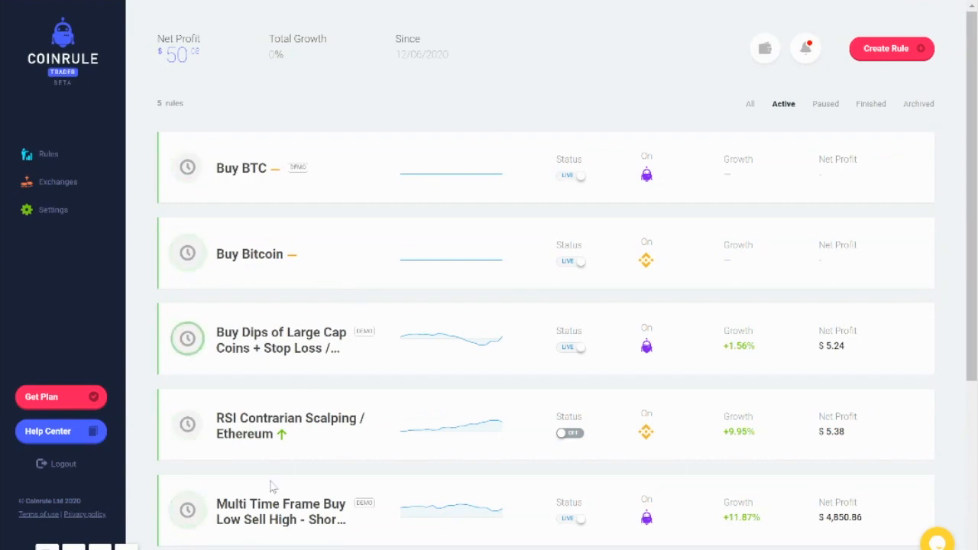
click(272, 519)
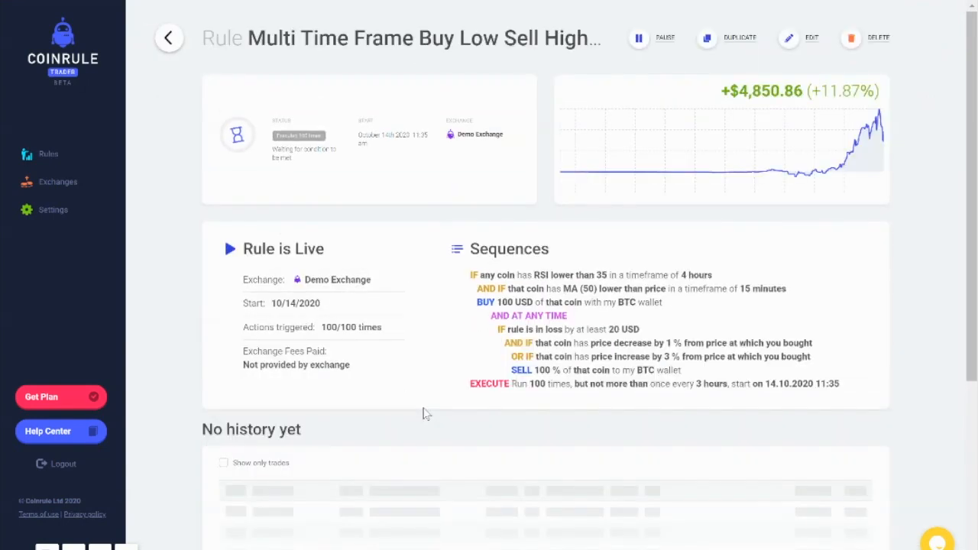
scroll(425, 412, down, 2)
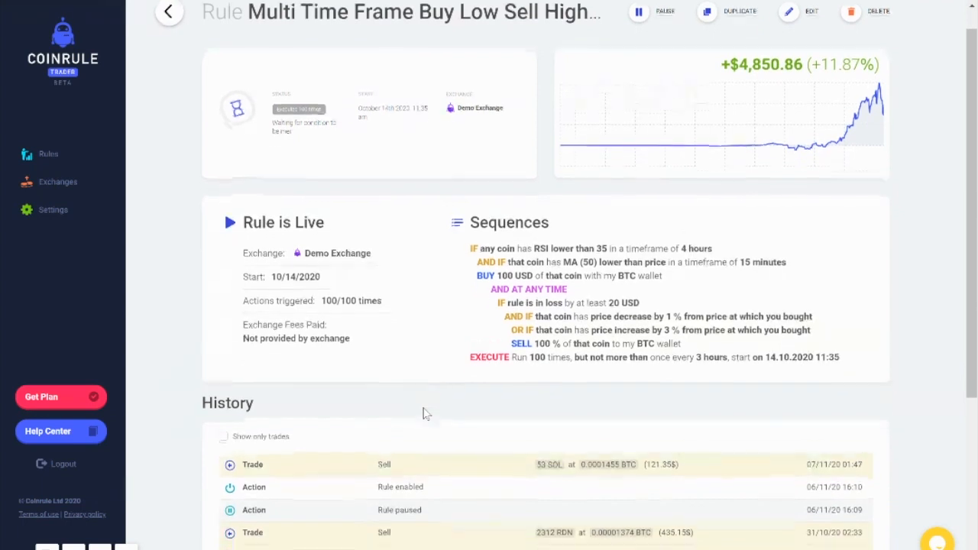
scroll(425, 410, up, 2)
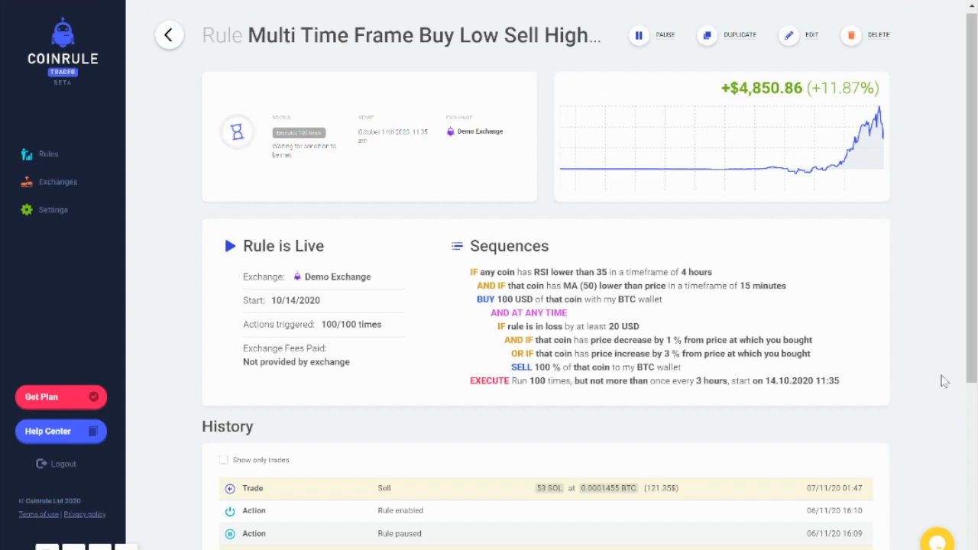
scroll(945, 382, down, 5)
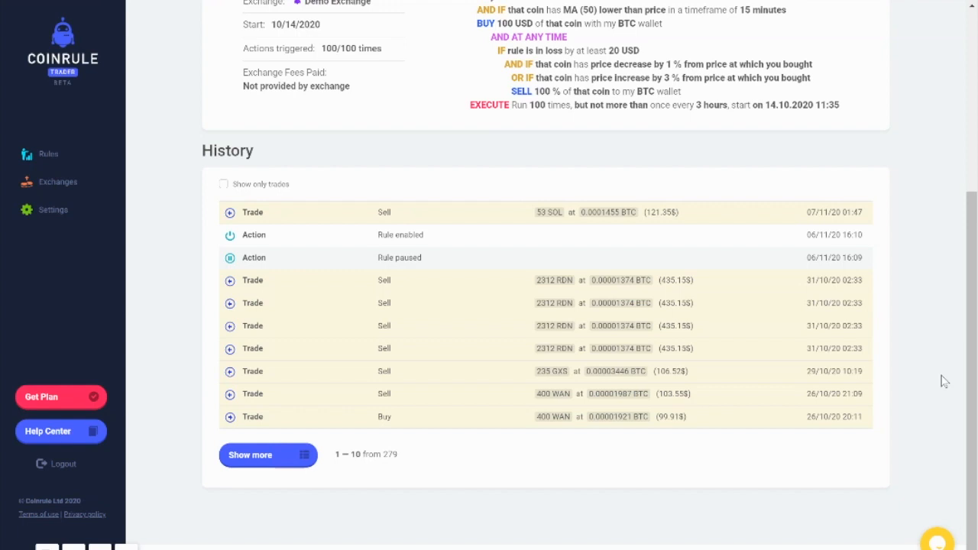
scroll(945, 382, up, 1)
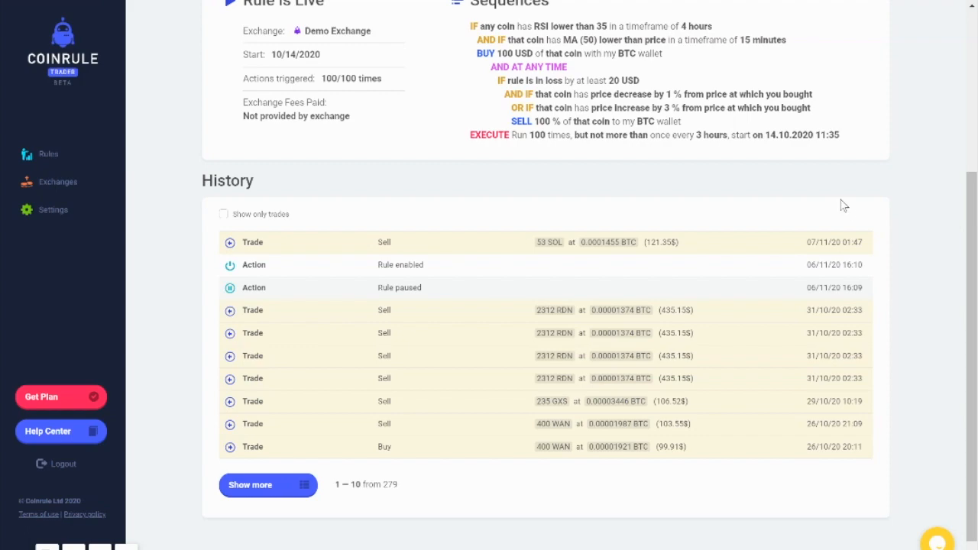
scroll(475, 164, up, 5)
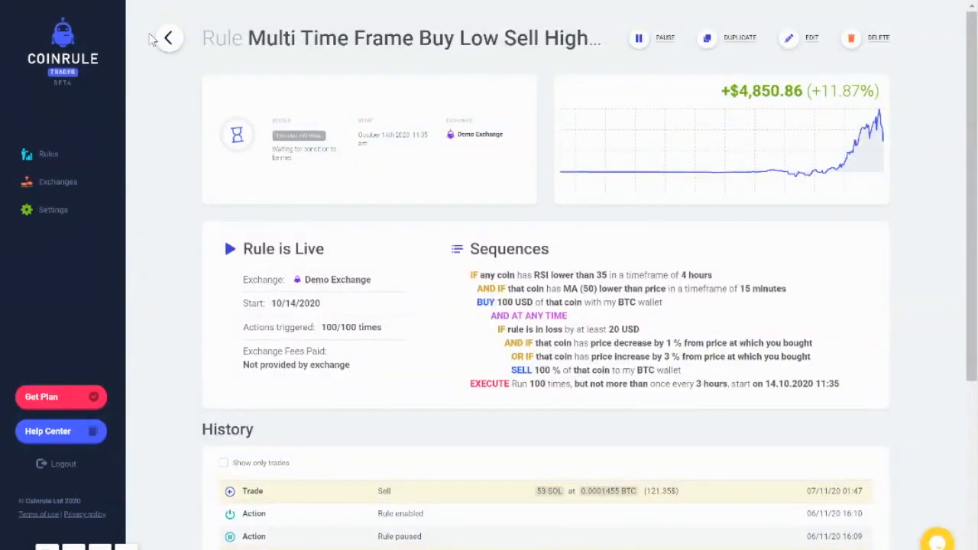
click(65, 156)
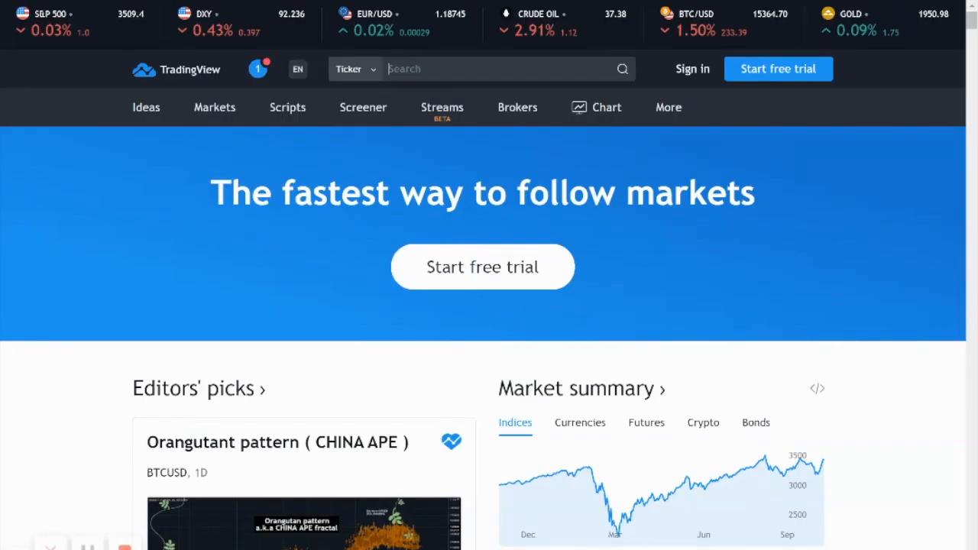
Step: Switch to TradingView and search its people for "coinrule"
click(359, 70)
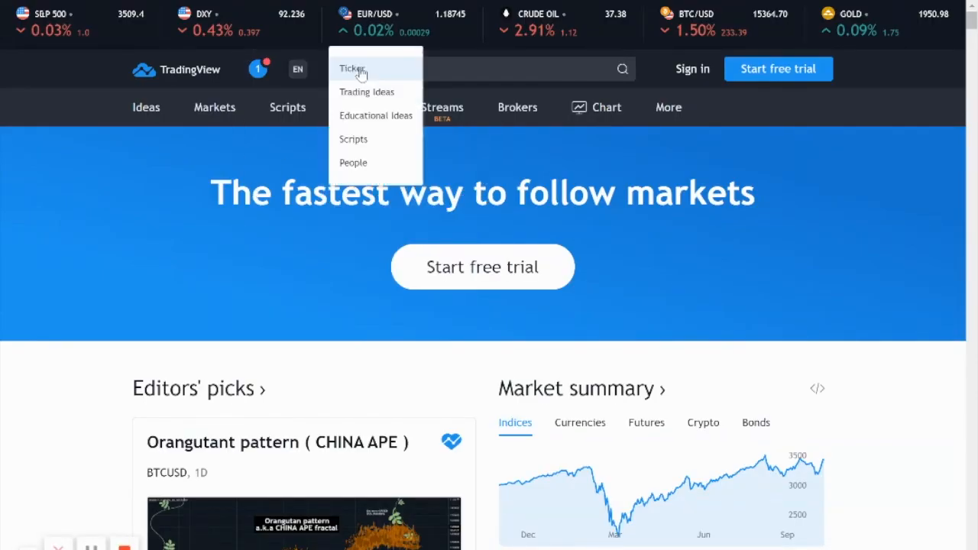
click(389, 164)
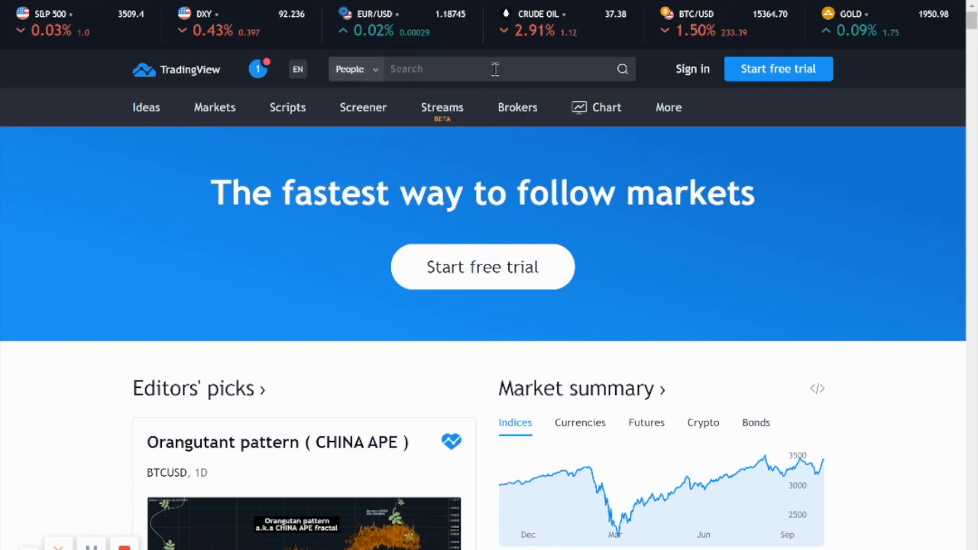
text(coinrule)
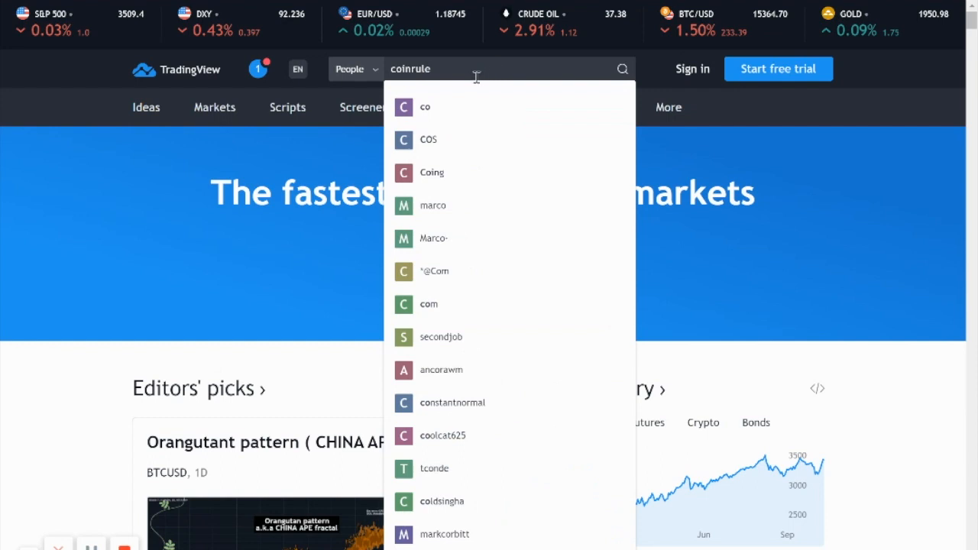
click(349, 74)
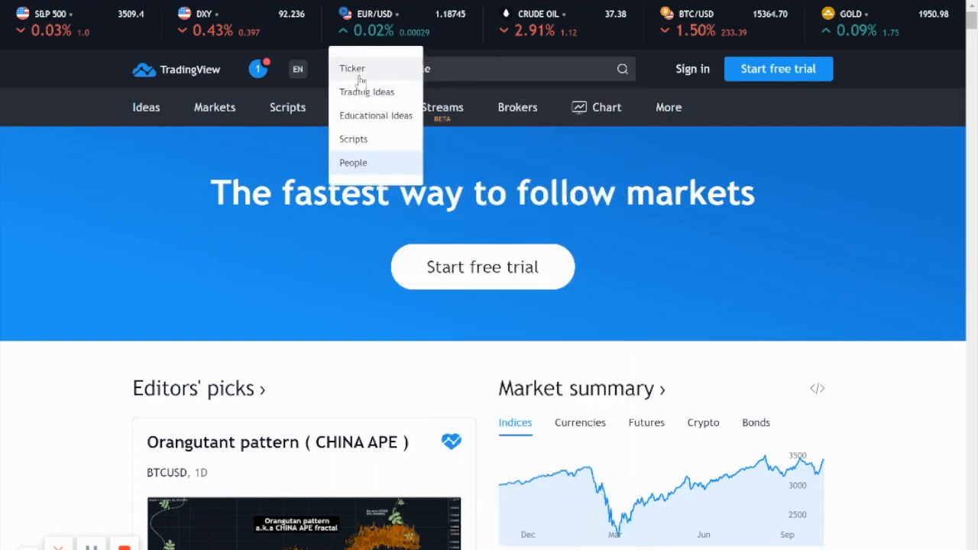
click(354, 139)
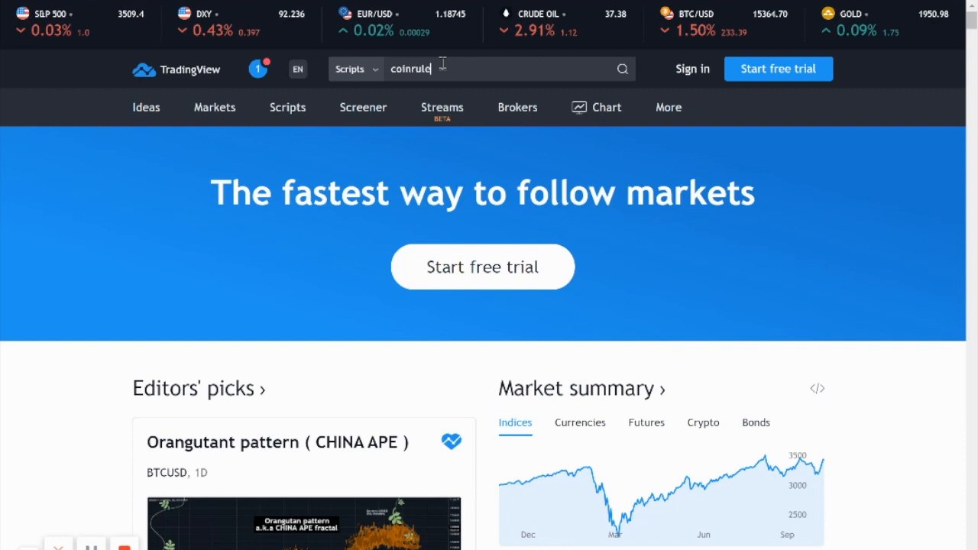
click(358, 69)
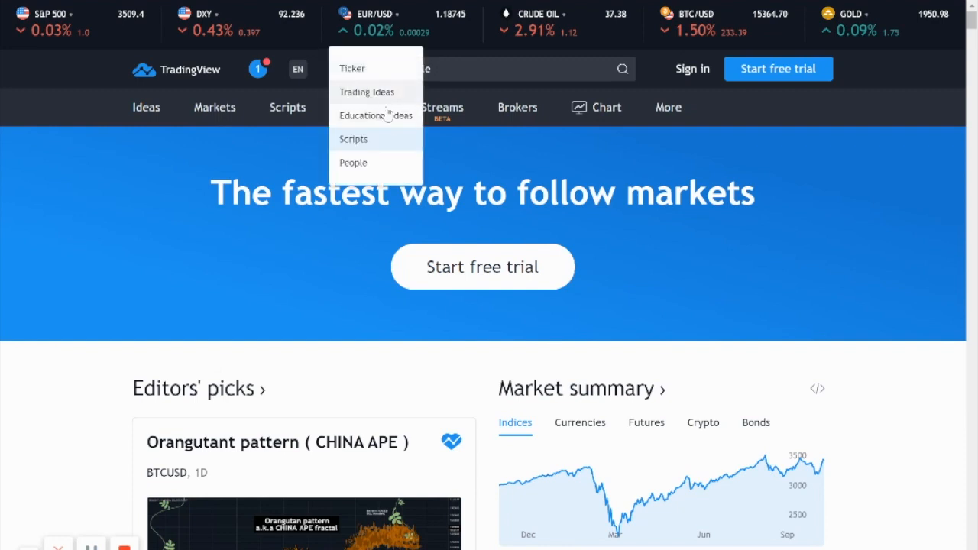
scroll(393, 156, down, 1)
click(382, 141)
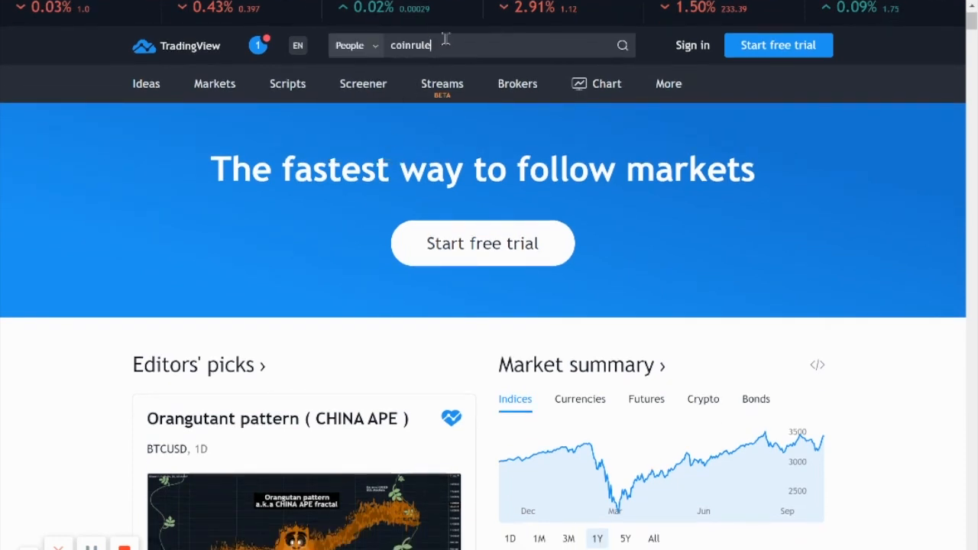
Step: Repeat the people search for "coinrule" and open the Coinrule profile
key(BackSpace)
text(e)
click(442, 82)
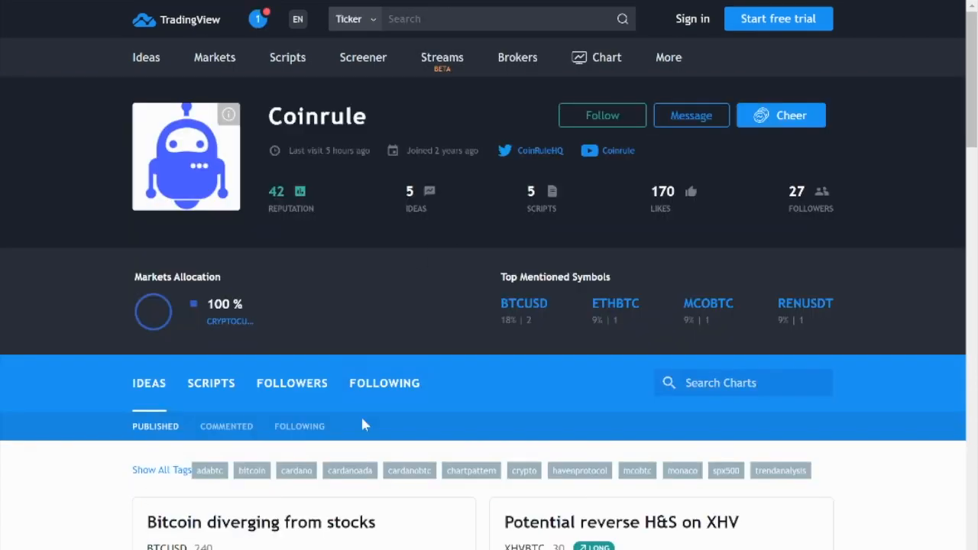
Step: Show the Coinrule profile's published scripts and look through the strategies
click(235, 398)
scroll(413, 334, down, 4)
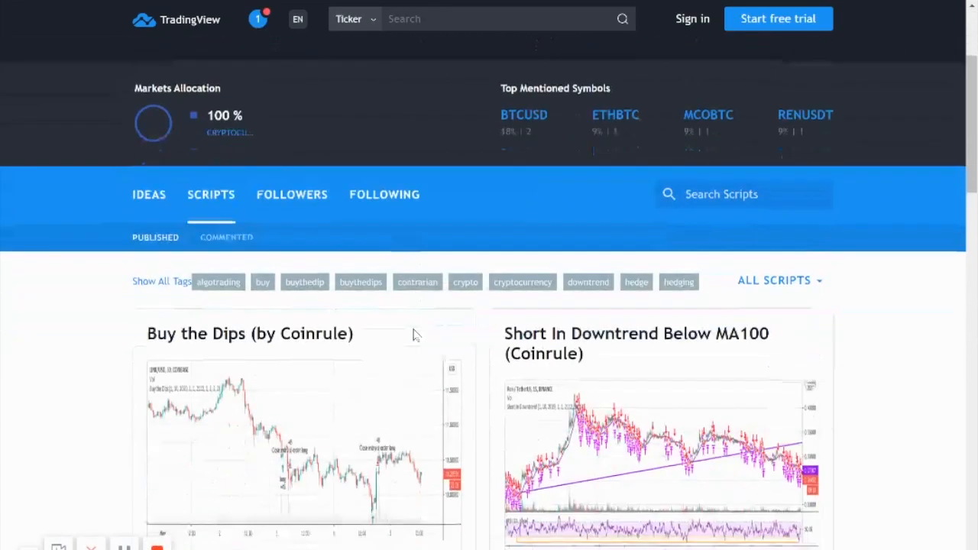
scroll(415, 334, down, 2)
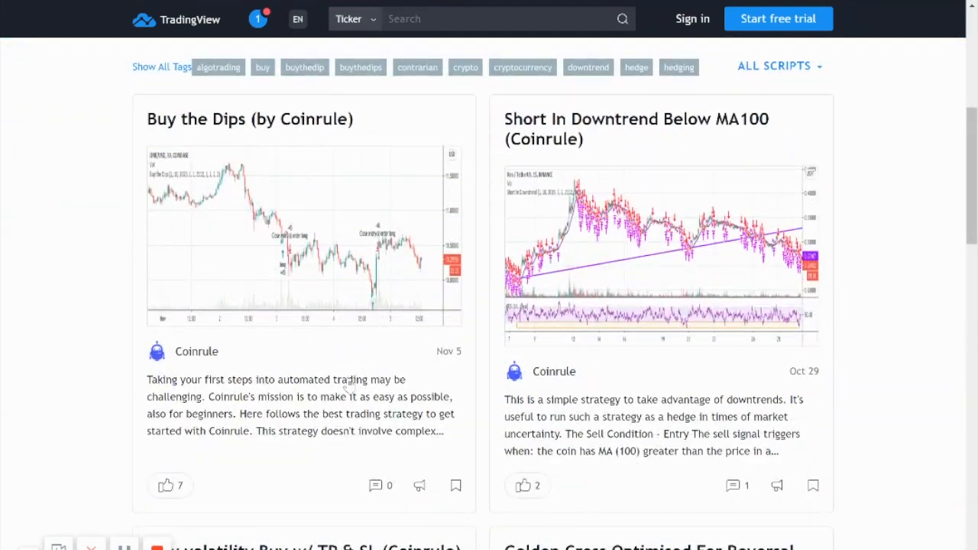
scroll(304, 417, up, 1)
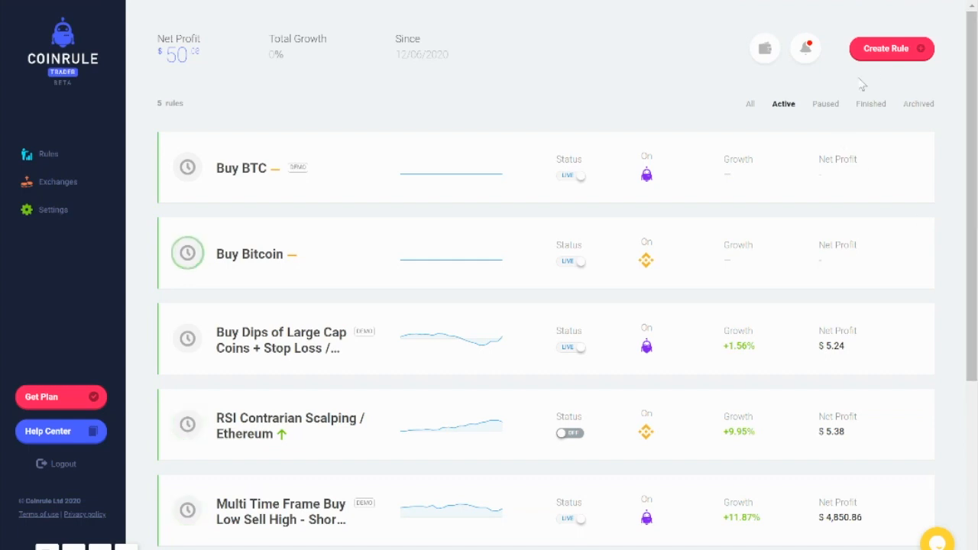
Step: Return to Coinrule, create a new rule on the Demo Exchange and add two further "and that coin" conditions to the event
click(891, 52)
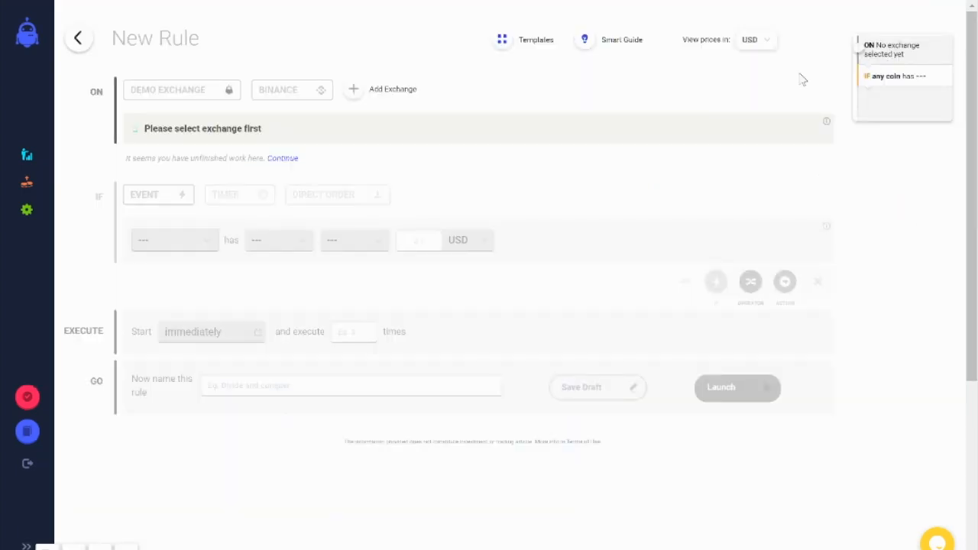
click(221, 92)
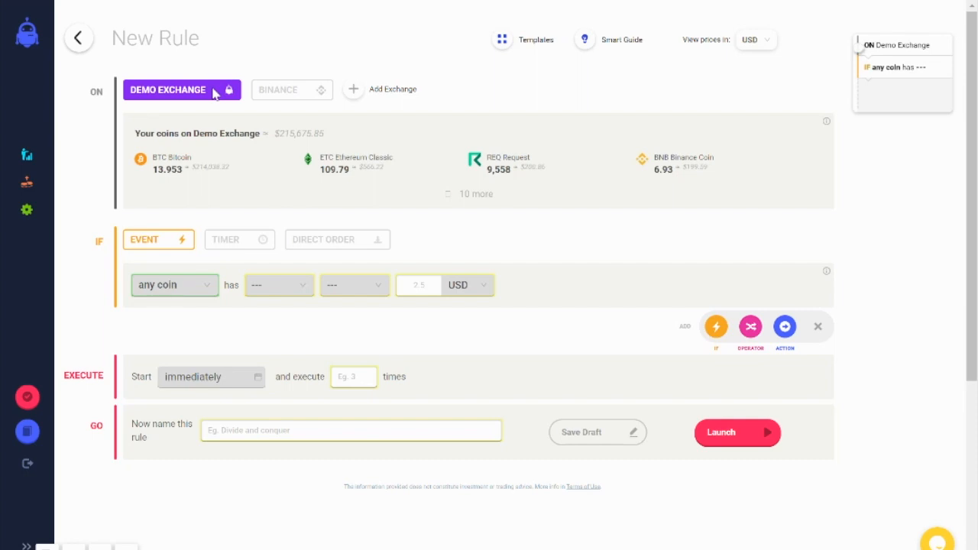
click(719, 328)
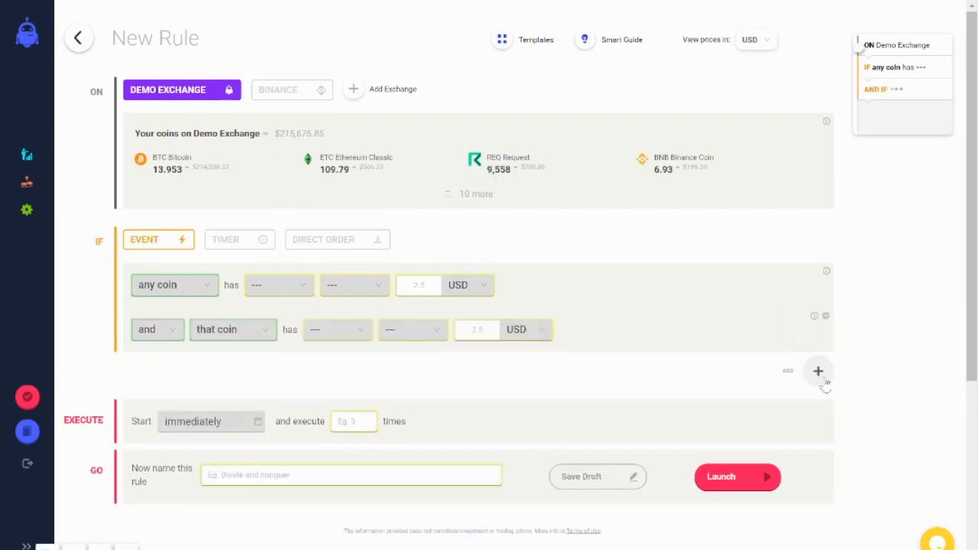
click(821, 376)
click(717, 372)
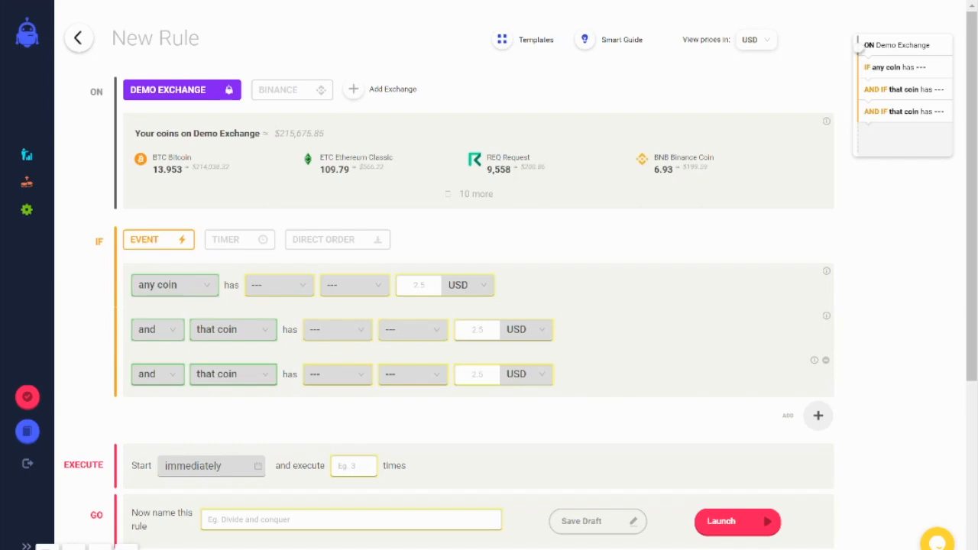
Step: Set the first condition to price increase by 5 % from current live price, and the second condition's indicator to volume
click(278, 284)
click(260, 327)
click(337, 329)
click(325, 388)
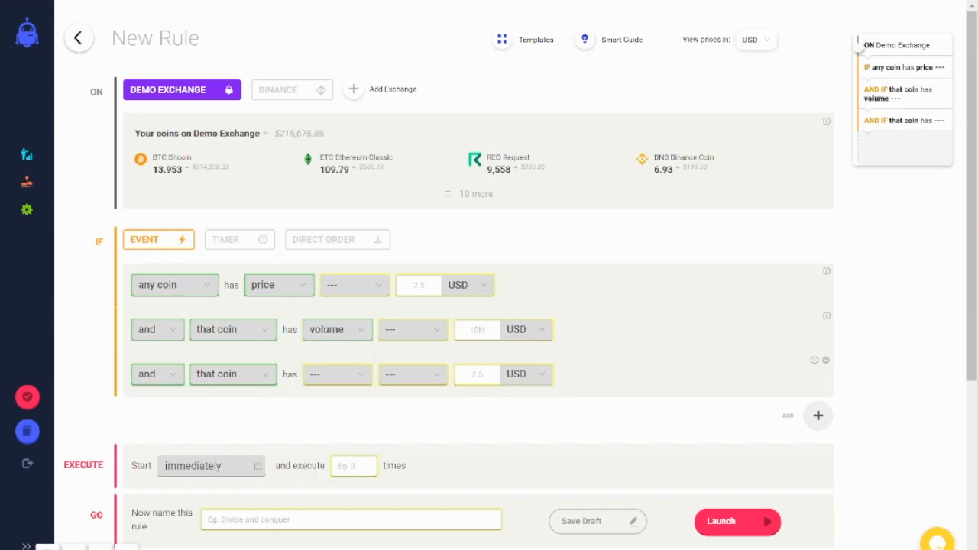
click(354, 285)
click(347, 327)
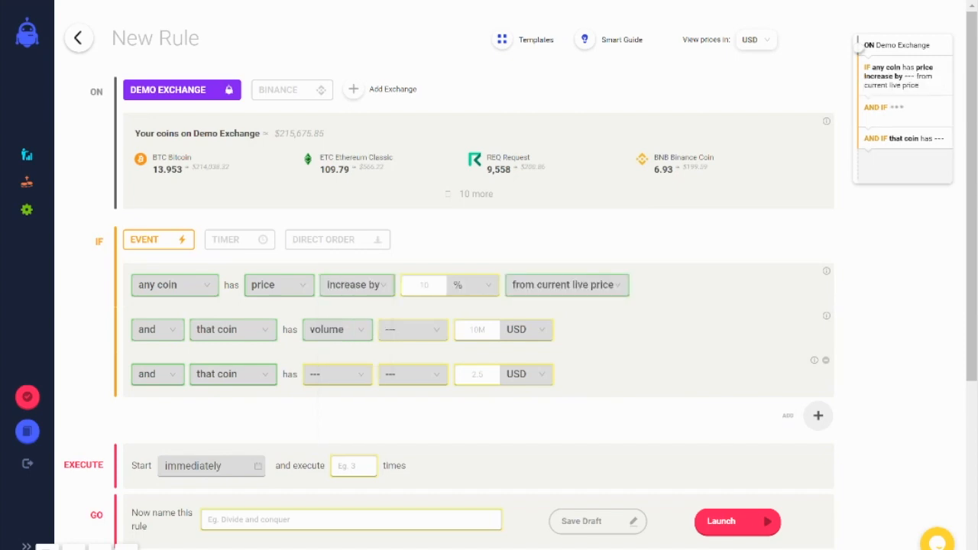
click(425, 285)
text(5)
Step: Set the volume condition to increase by 50 % from the current level
click(413, 329)
click(404, 372)
click(481, 329)
text(50)
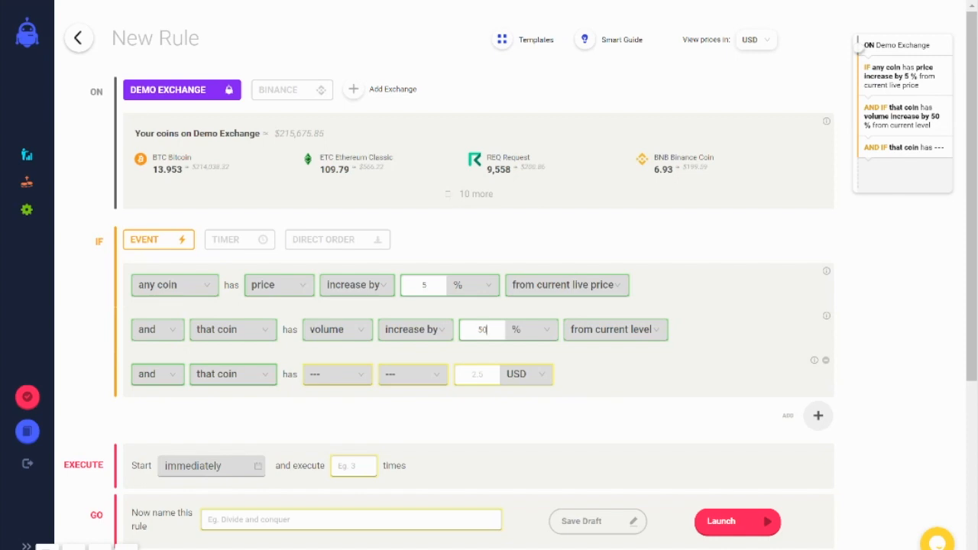
Step: Change the first condition to RSI lower than 40 in a timeframe of 1 day
click(279, 285)
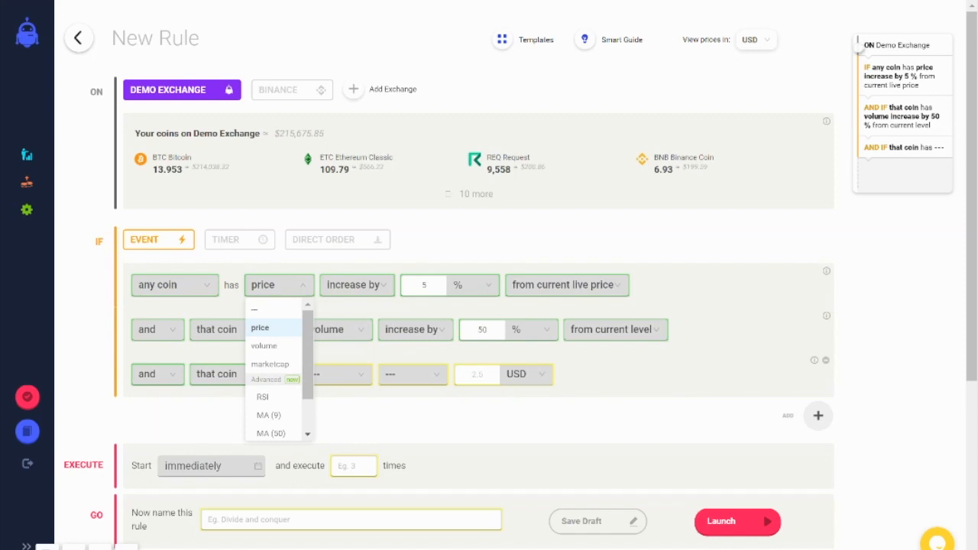
click(263, 396)
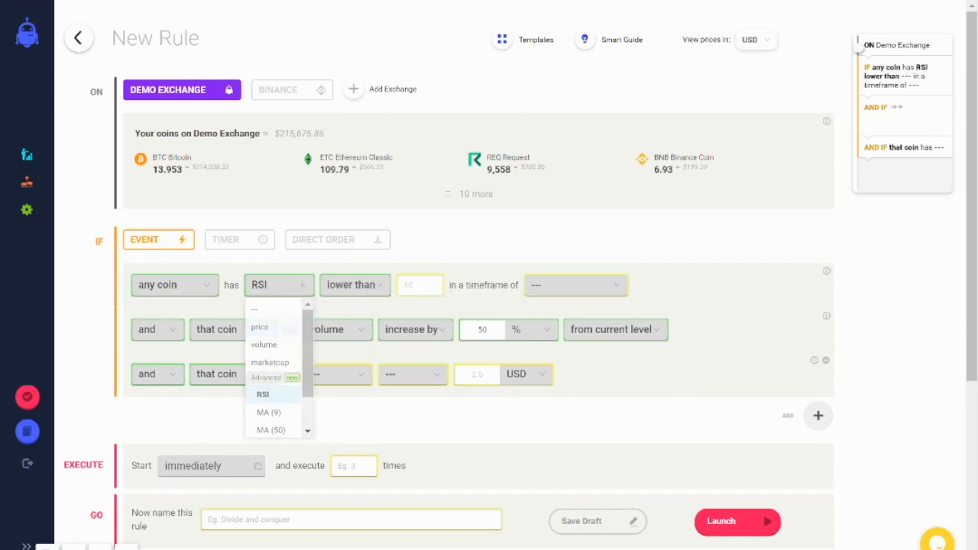
click(419, 285)
text(4)
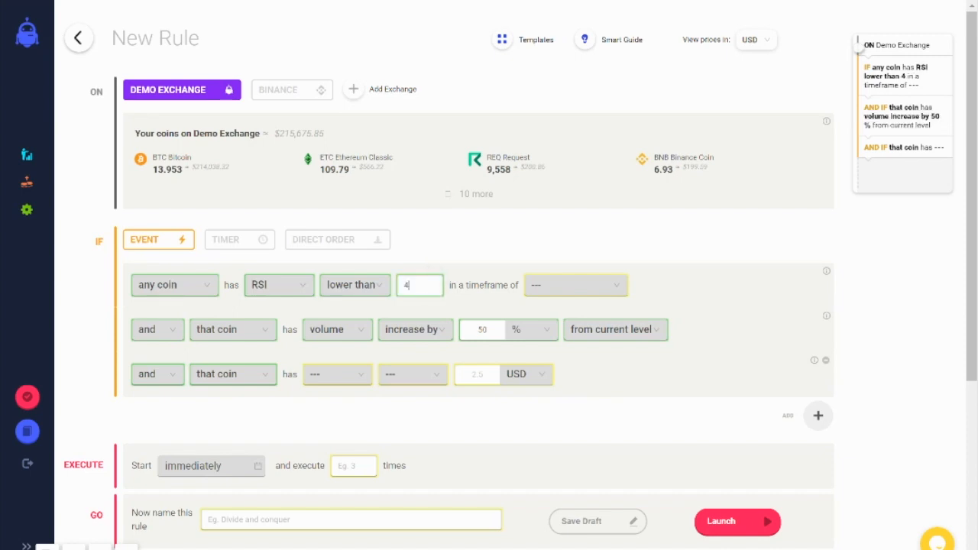
text(0)
click(576, 285)
click(541, 365)
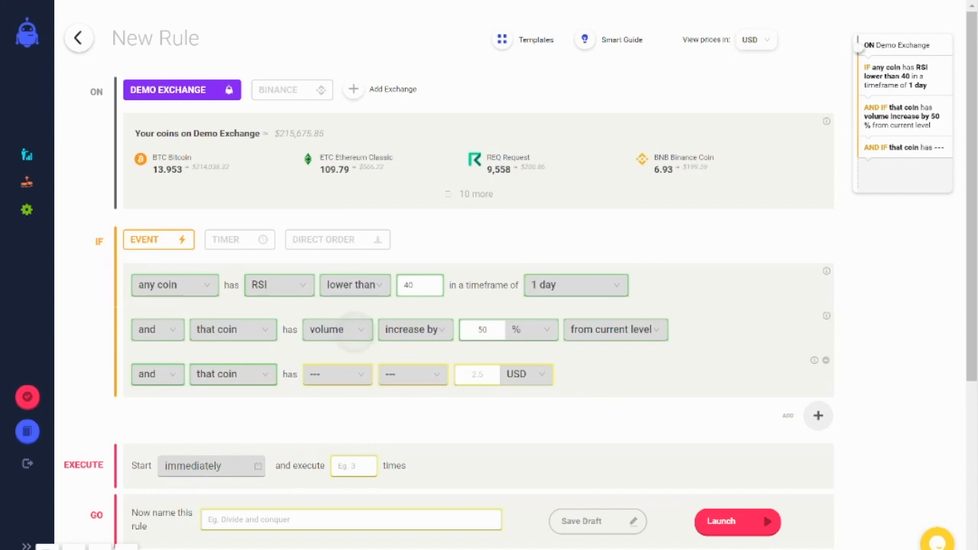
Step: Change the second condition to MA (50) lower than price in a timeframe of 1 day
click(337, 329)
scroll(337, 412, down, 2)
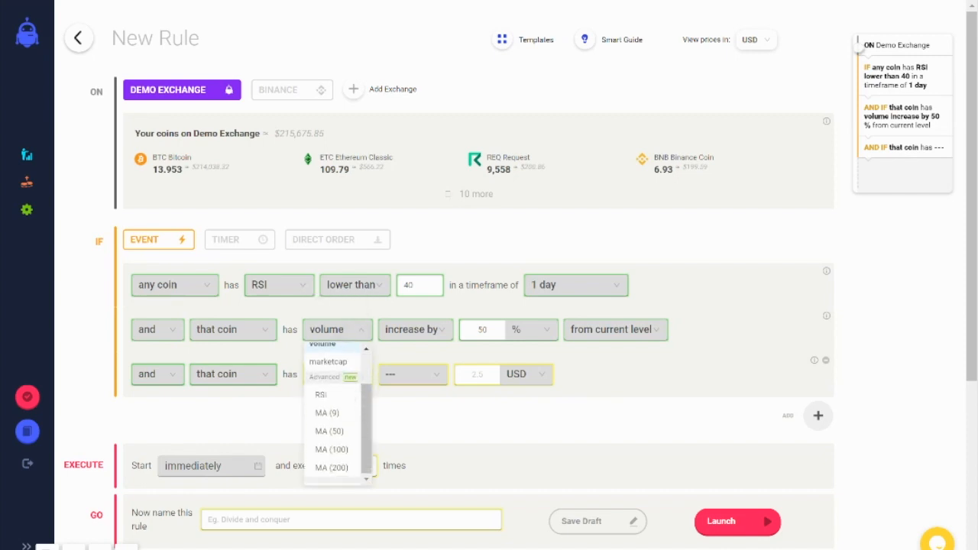
click(329, 447)
click(421, 330)
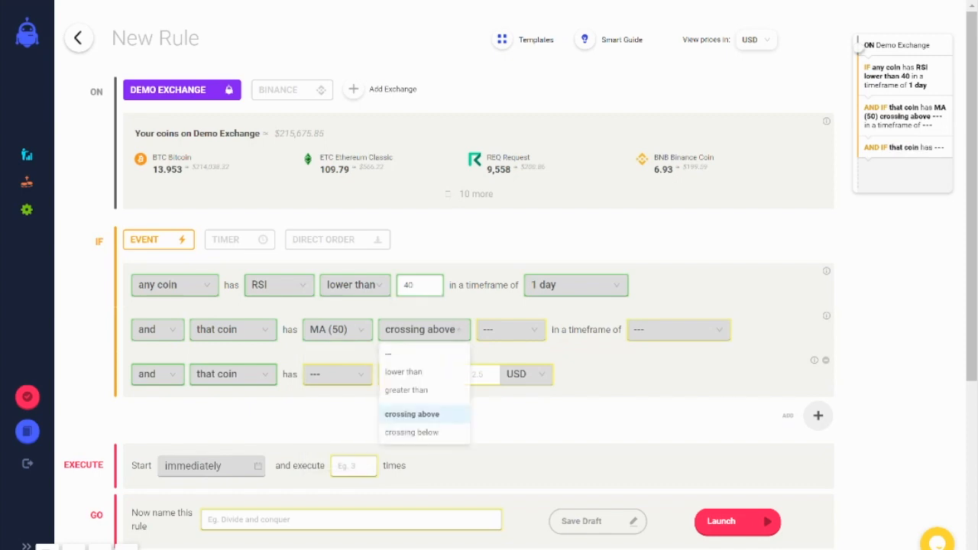
click(403, 371)
click(489, 329)
click(474, 372)
click(656, 330)
click(623, 408)
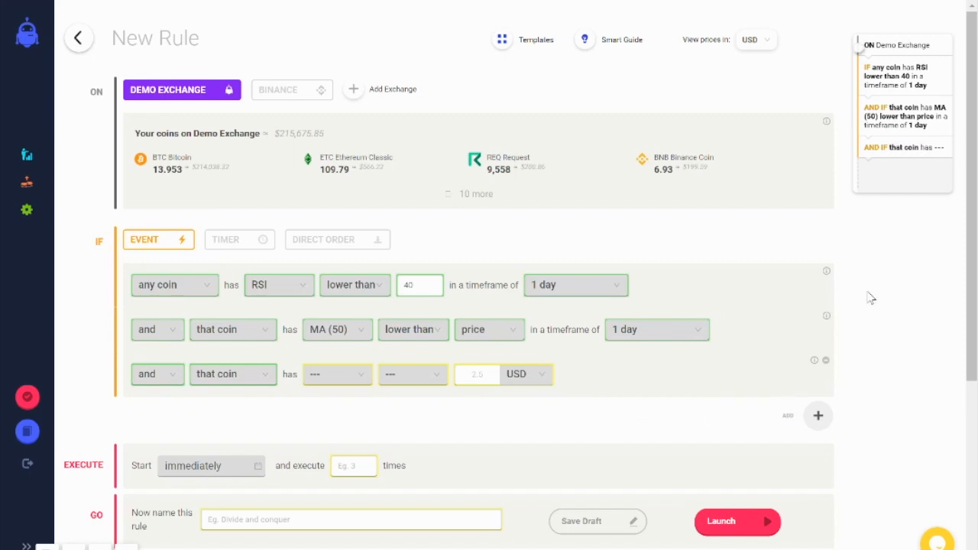
Step: Remove the third condition and change the second to MA (100) crossing above price in a timeframe of 1 week
click(825, 360)
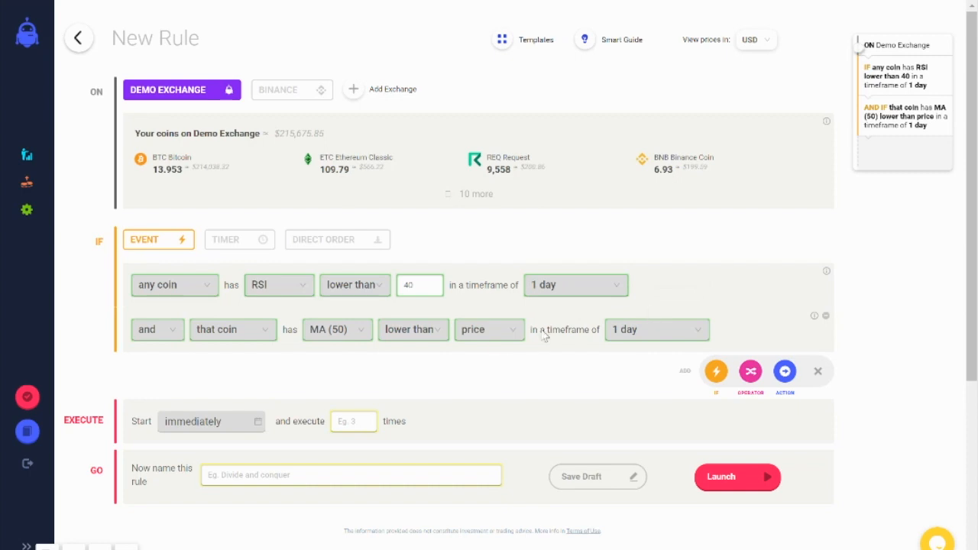
click(421, 337)
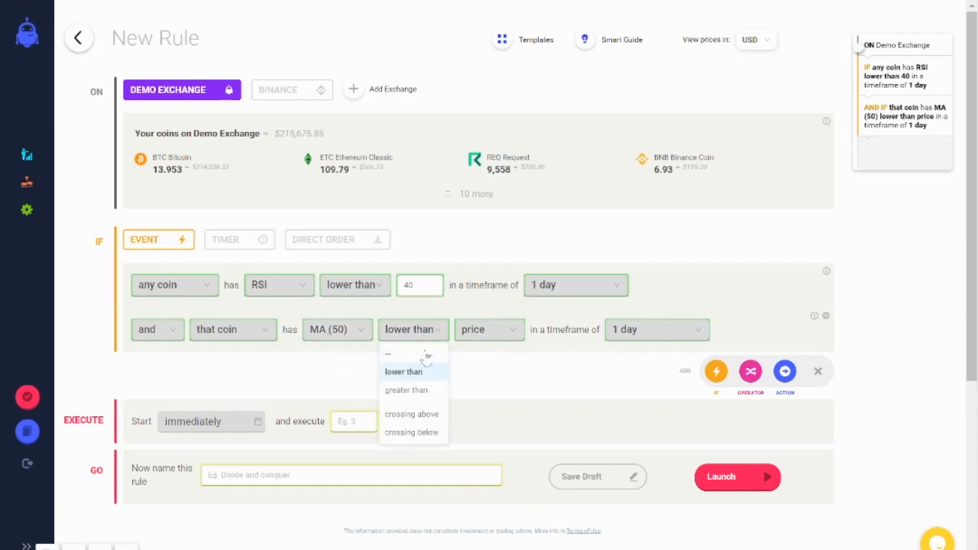
click(431, 389)
click(333, 327)
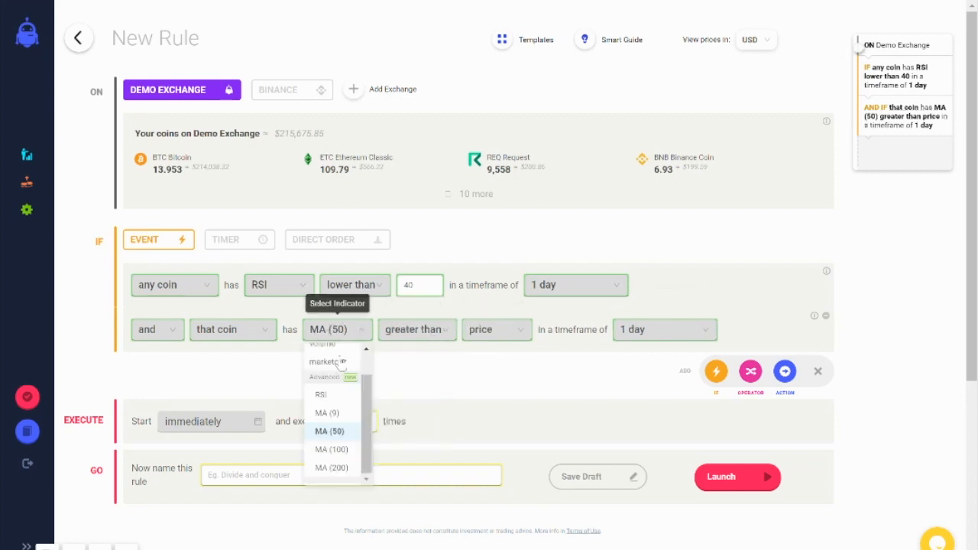
click(338, 462)
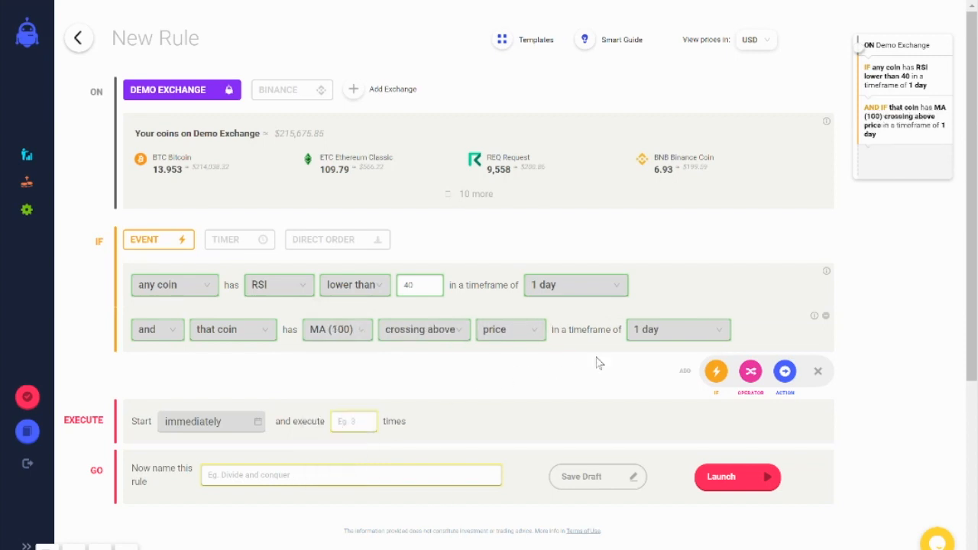
click(671, 332)
click(673, 428)
Step: Change the first condition to MA (100) greater than price and remove the second condition
click(284, 285)
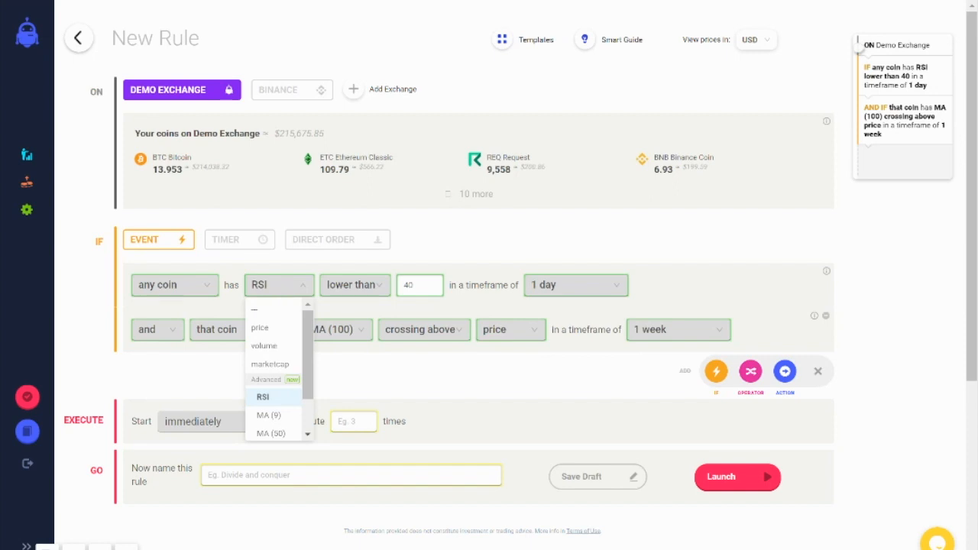
scroll(271, 367, down, 2)
click(283, 404)
click(367, 286)
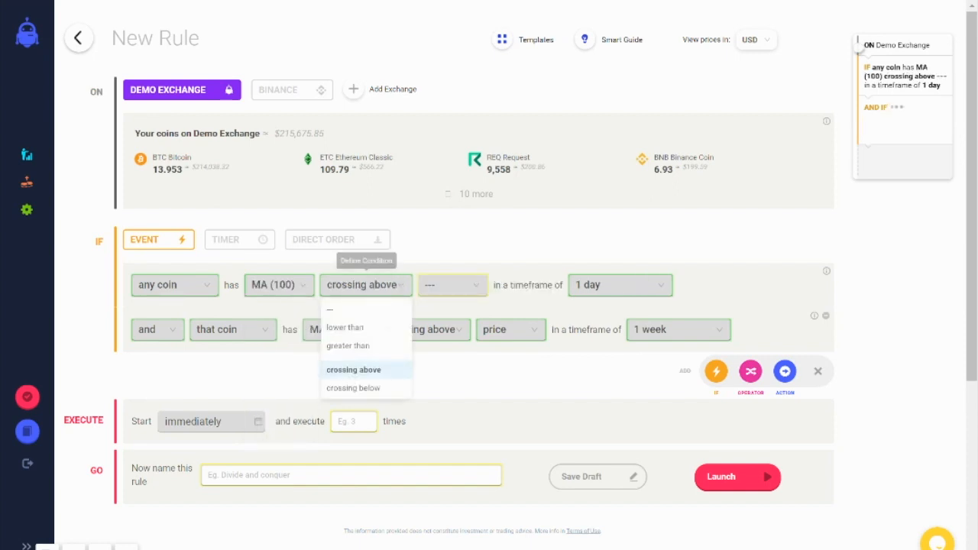
click(348, 345)
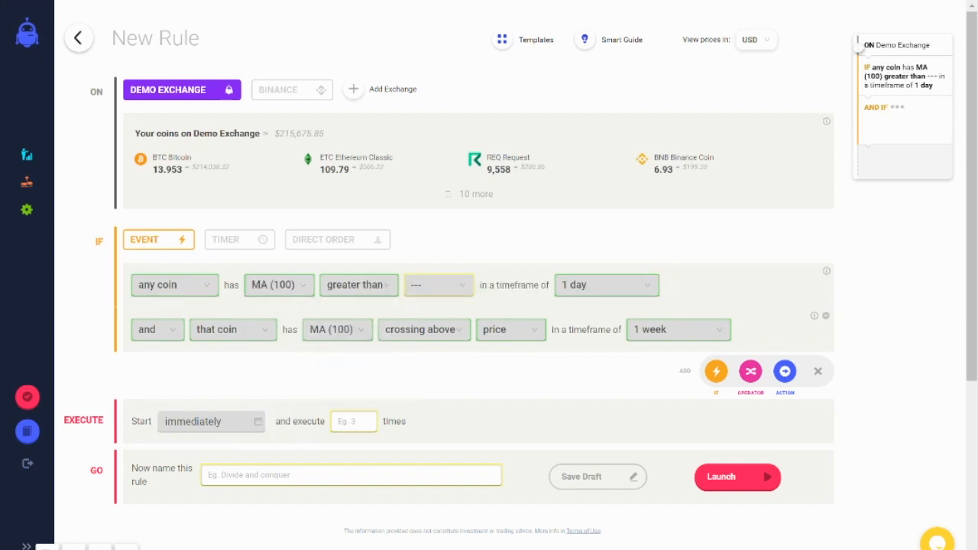
click(451, 284)
click(419, 327)
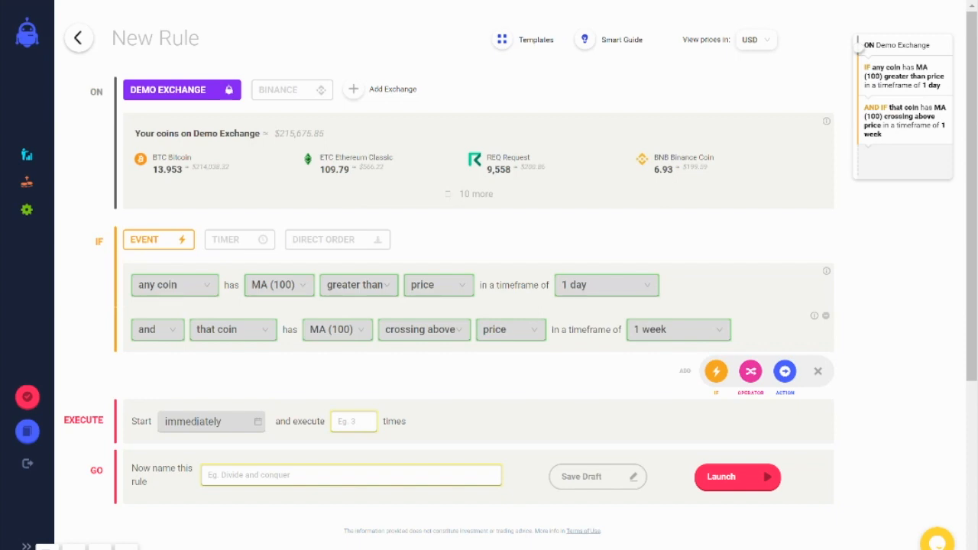
click(826, 316)
Step: Add a buy action to the rule, followed by a THEN operator condition and a second buy action
click(818, 326)
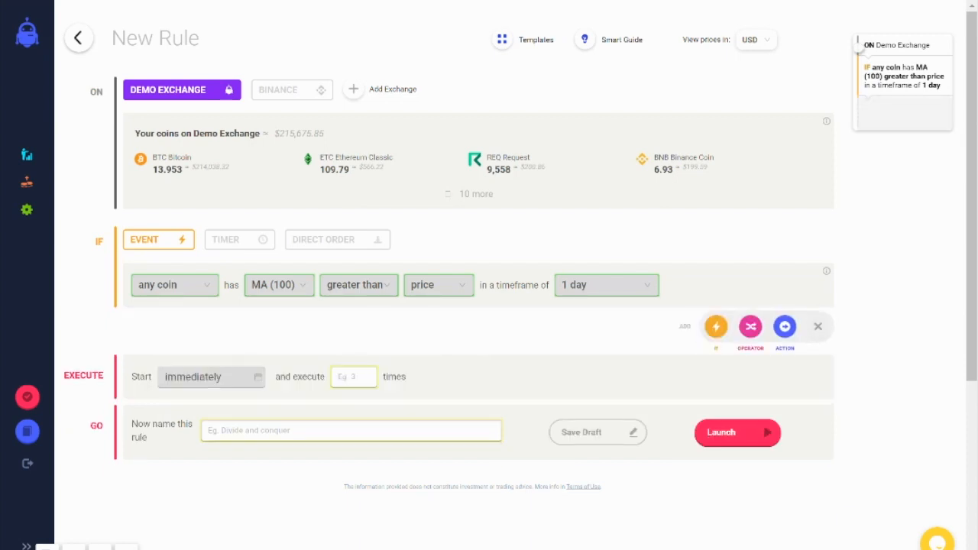
click(785, 327)
click(819, 435)
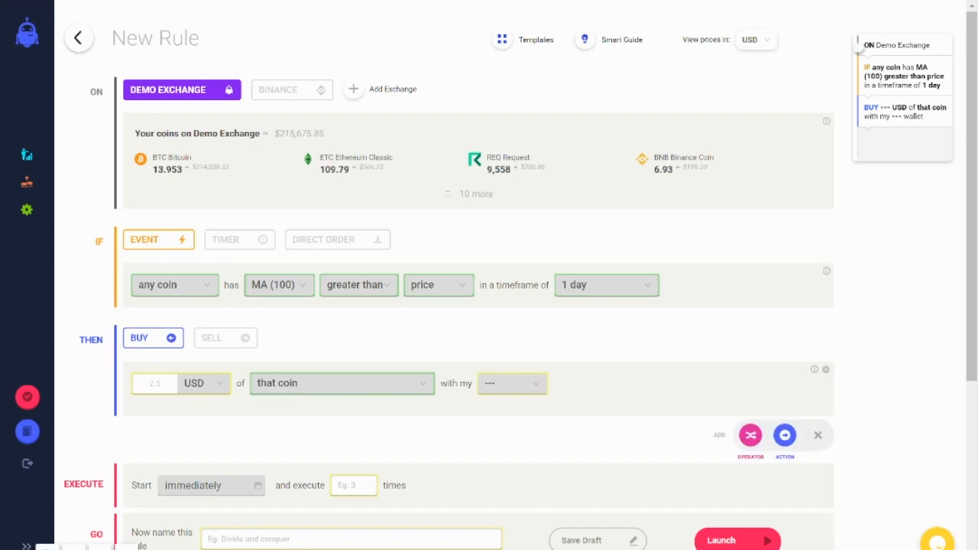
click(742, 435)
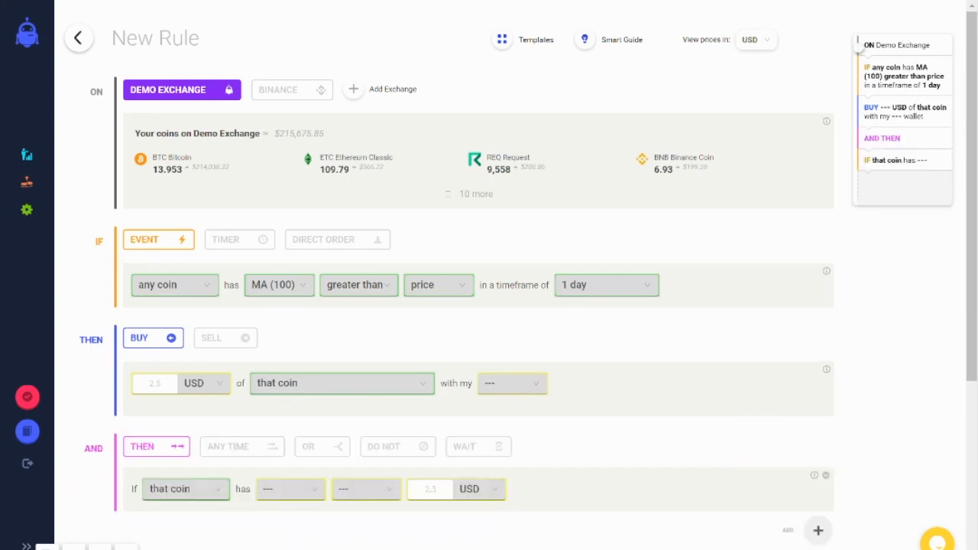
click(818, 530)
click(785, 530)
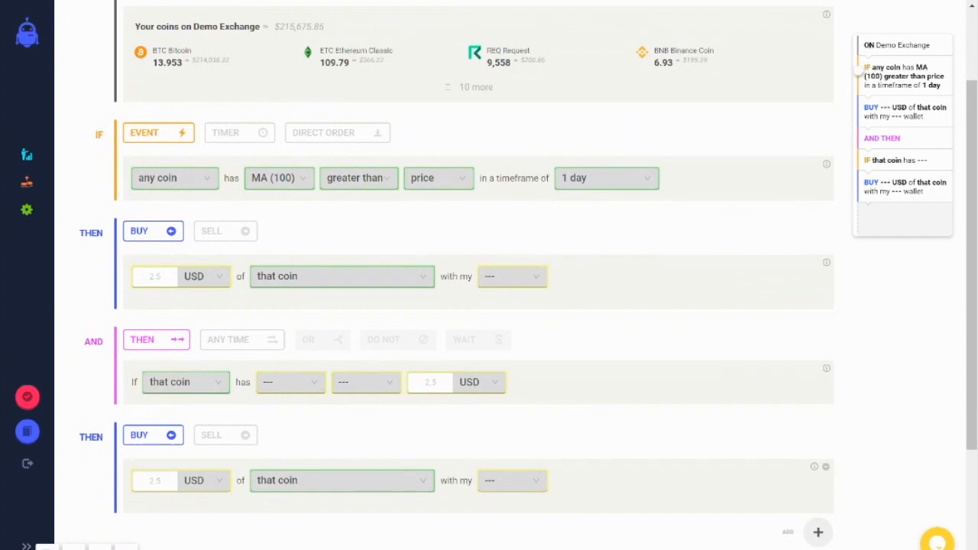
Step: Set the THEN operator's condition to MA (9) crossing above and view its available comparison values
click(290, 382)
click(277, 511)
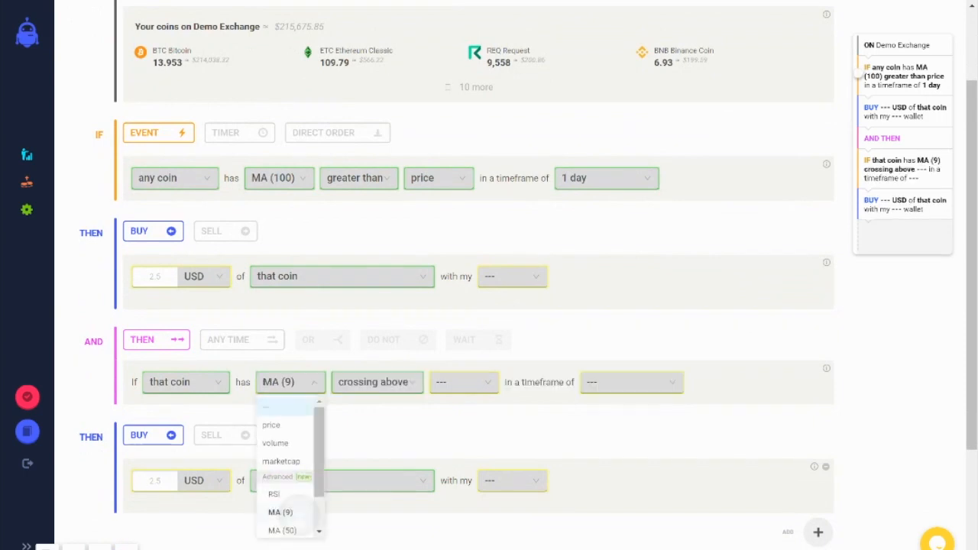
click(464, 382)
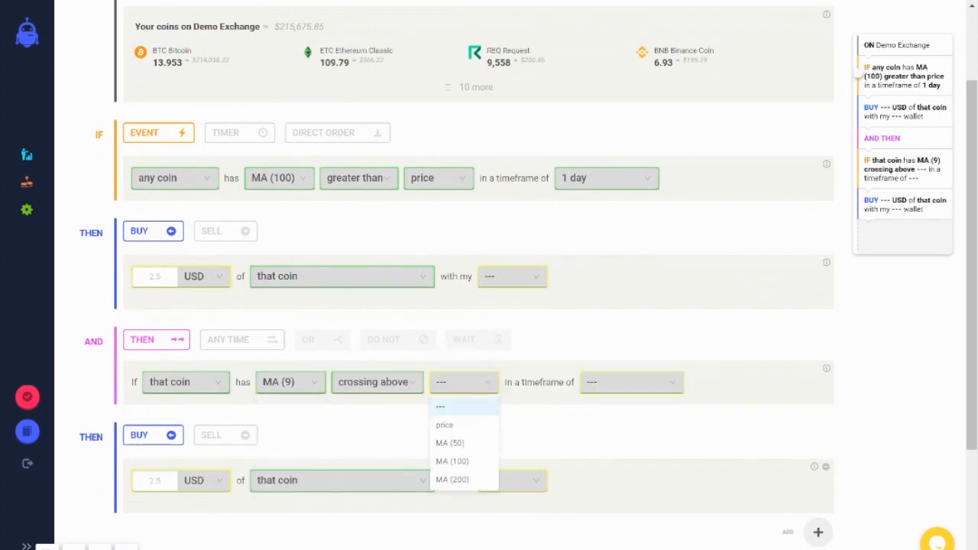
click(464, 383)
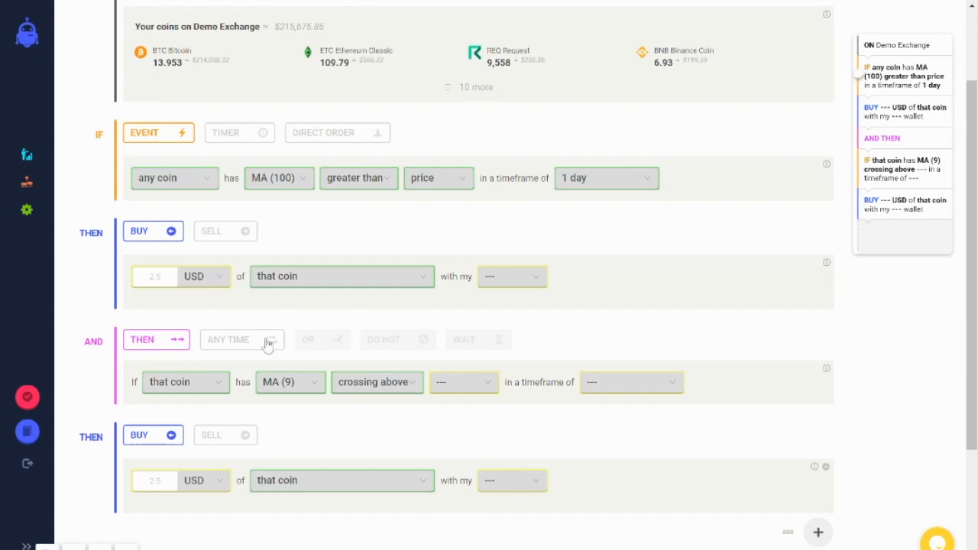
Step: Switch to the Coinrule Knowledgebase and look through its getting-started, trading strategies, trading tips and trading ideas articles
mouse_move(31, 308)
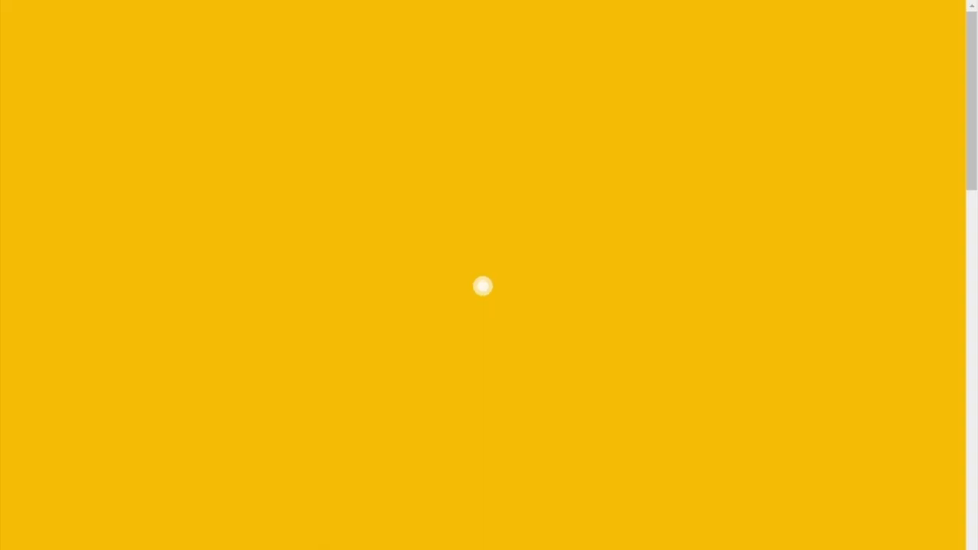
scroll(456, 228, down, 5)
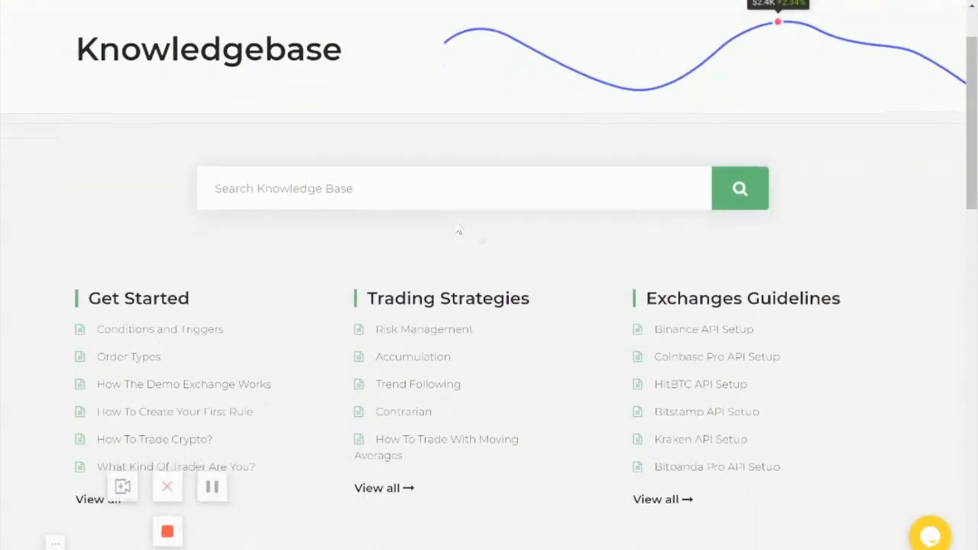
scroll(482, 336, down, 2)
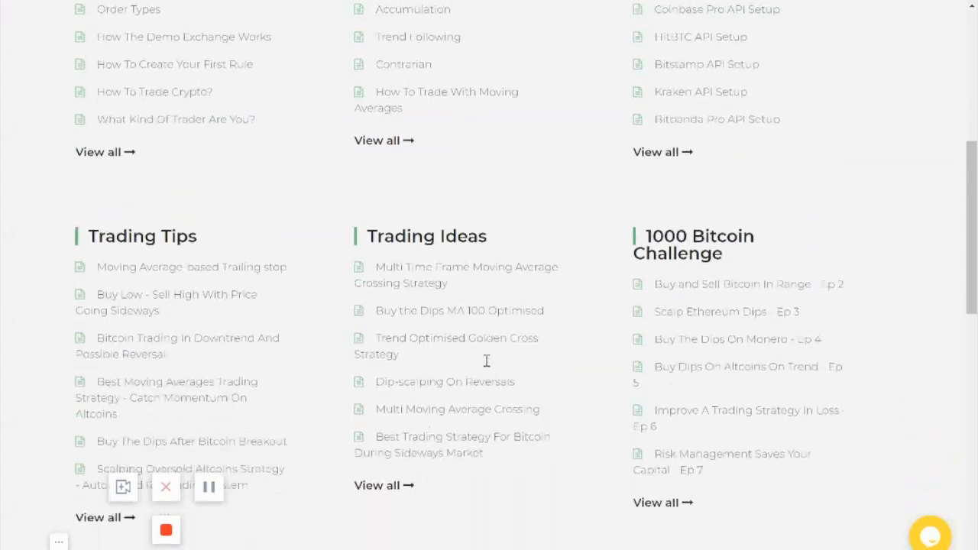
scroll(197, 281, up, 2)
scroll(197, 281, up, 4)
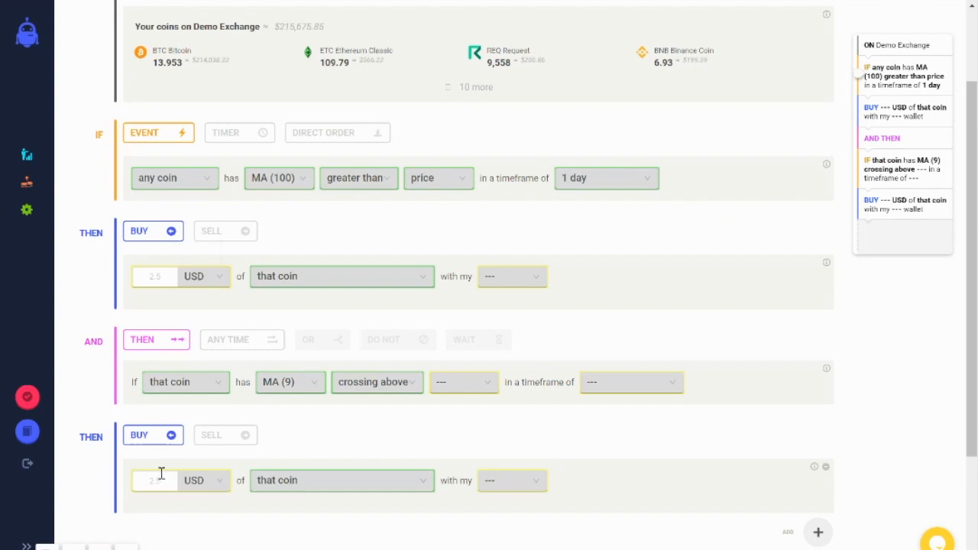
Step: Return to the new rule, show the support chat and close it again
scroll(403, 279, up, 2)
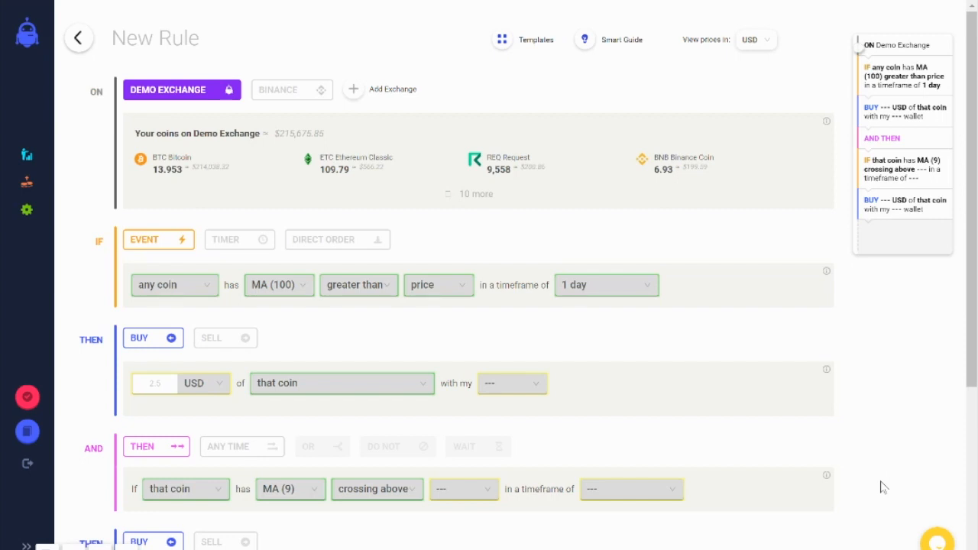
click(945, 544)
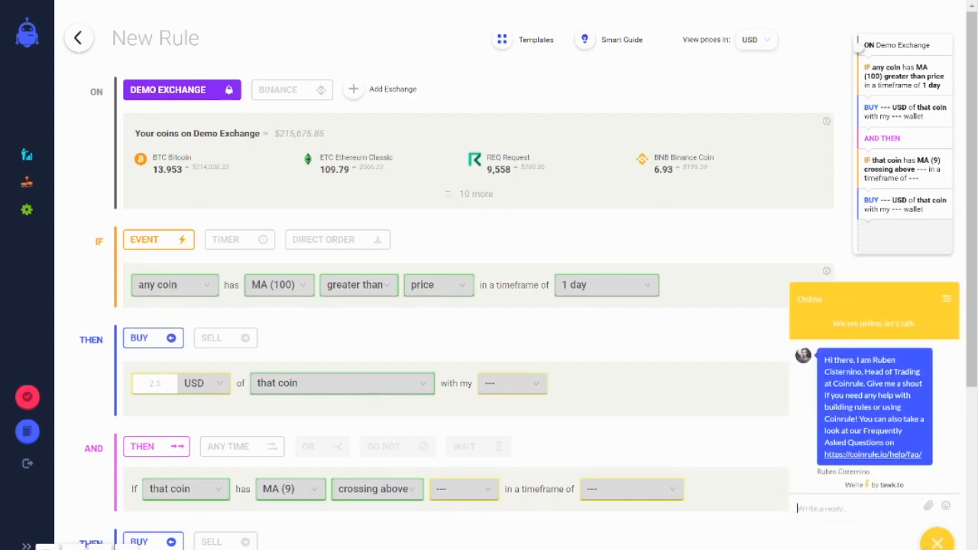
click(939, 542)
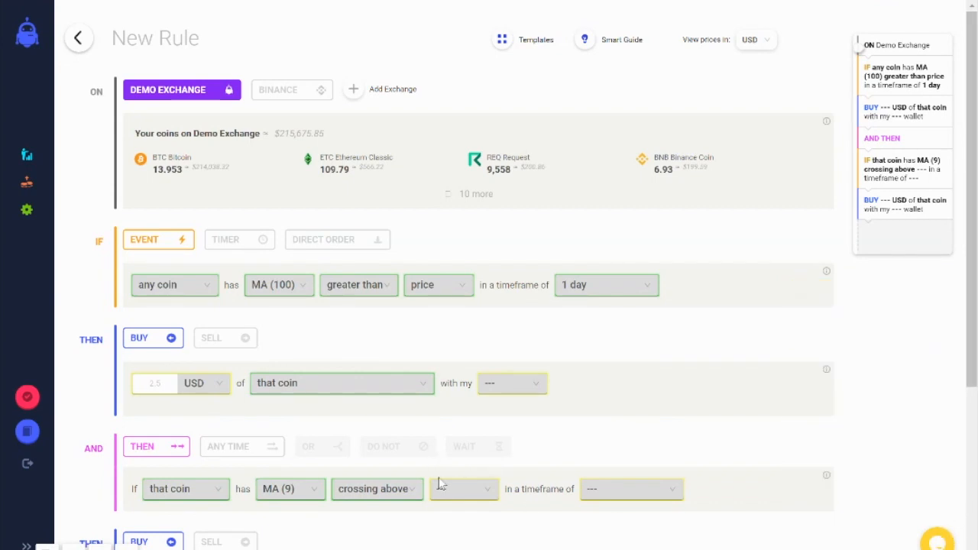